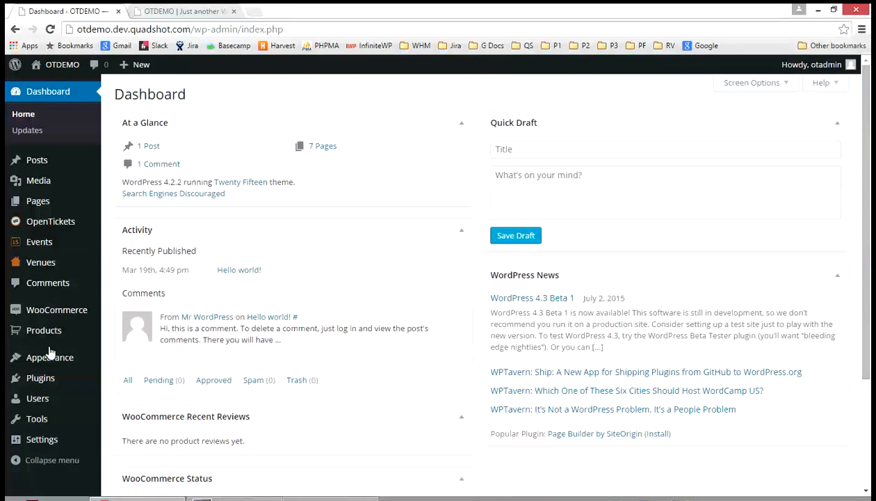
# Open the site's widget management page and add the Featured Event widget to the Widget Area below Categories
pyautogui.moveTo(55, 358)
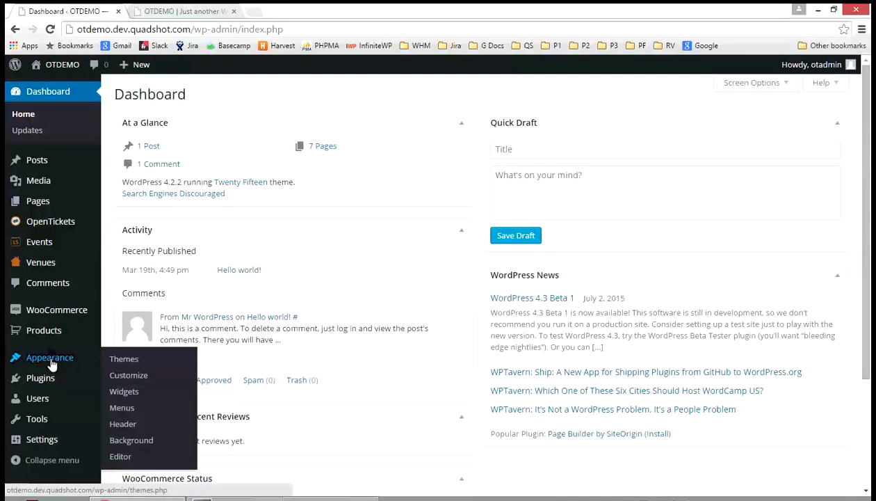
pyautogui.click(139, 392)
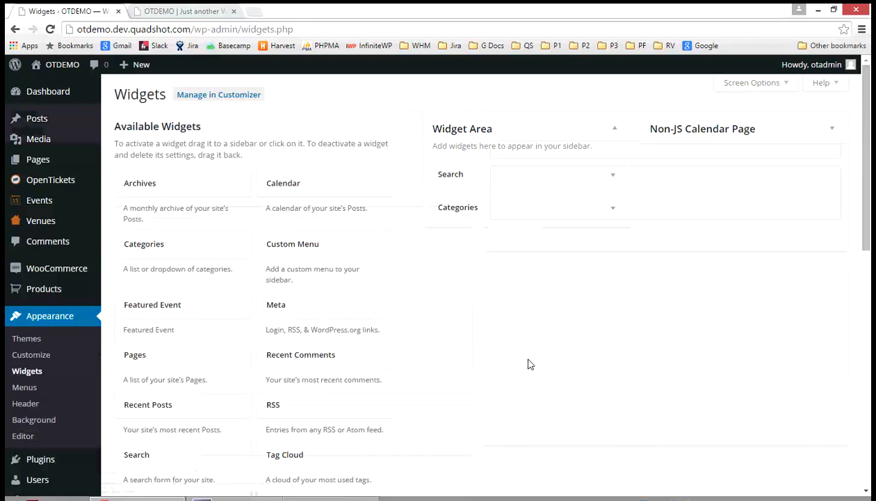
pyautogui.scroll(-3, 528, 364)
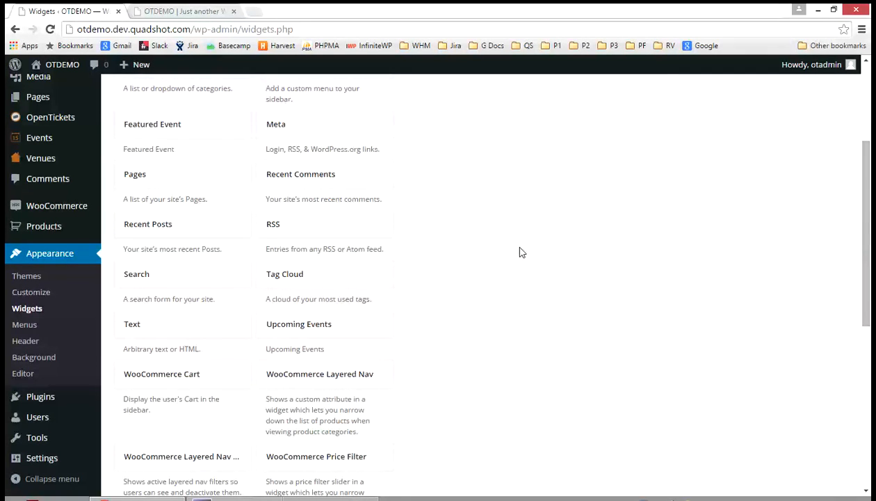
pyautogui.scroll(2, 521, 250)
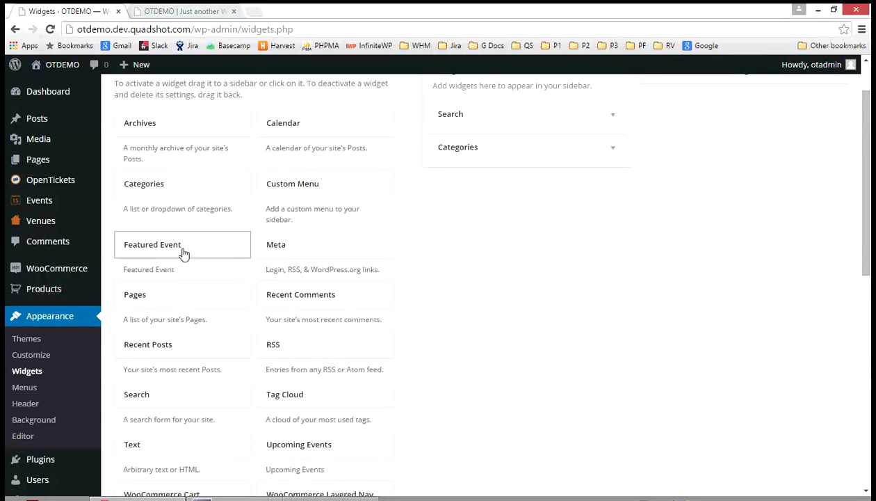
pyautogui.moveTo(183, 252); pyautogui.dragTo(491, 178)
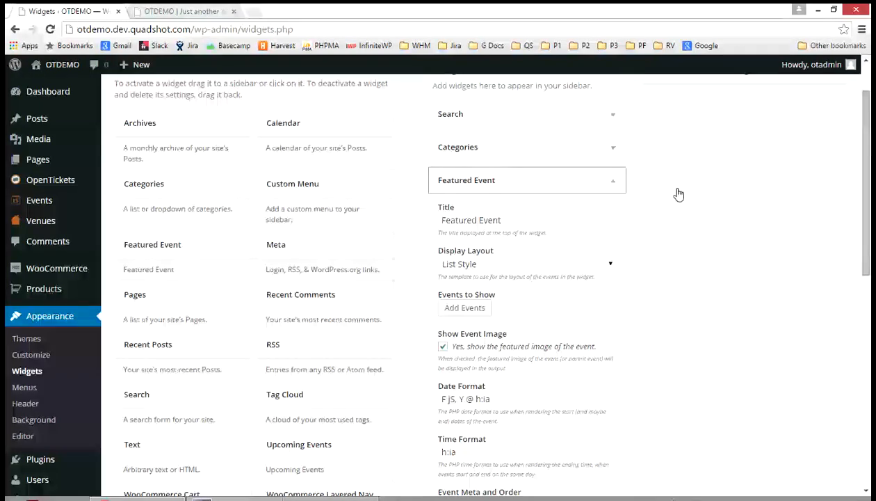
# Review the Featured Event widget's settings, including the display layout choices, event image, date and time formats, and meta order
pyautogui.scroll(-2, 785, 223)
pyautogui.scroll(1, 784, 221)
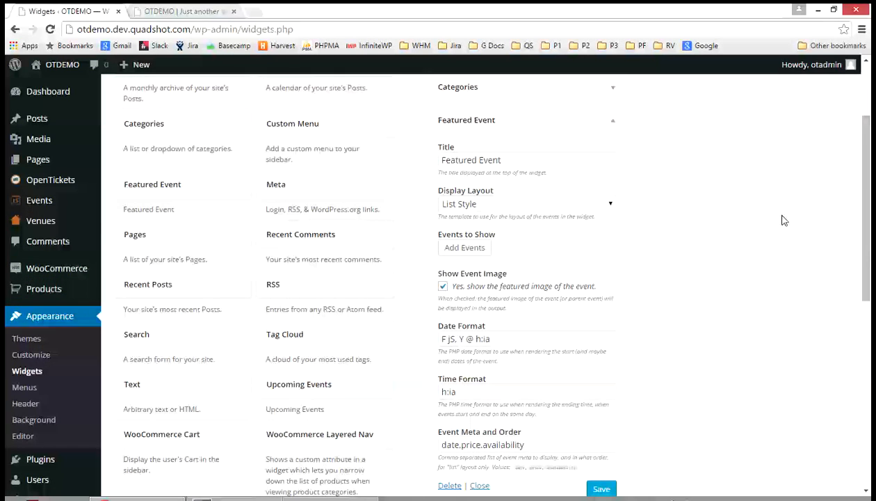
pyautogui.click(612, 204)
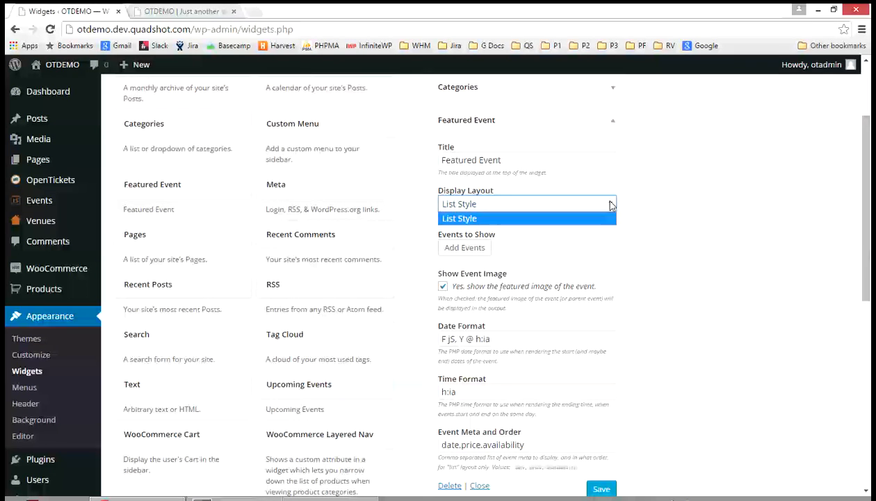
pyautogui.click(611, 204)
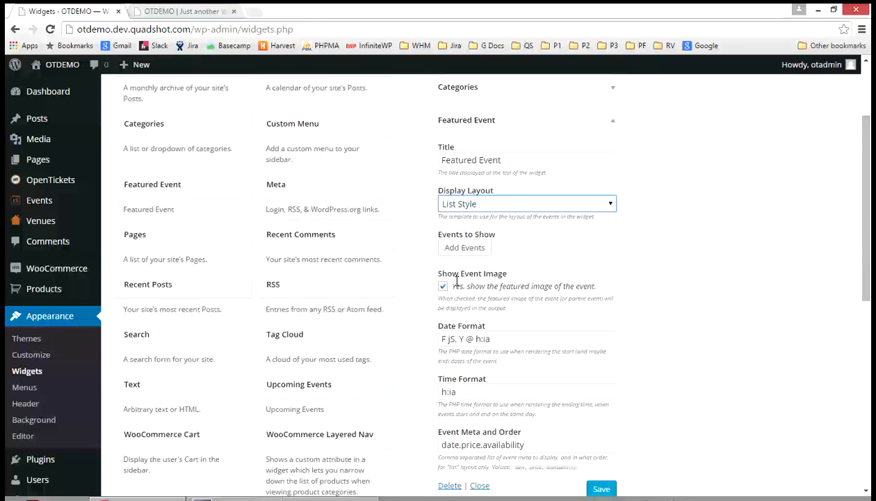
pyautogui.scroll(-1, 569, 274)
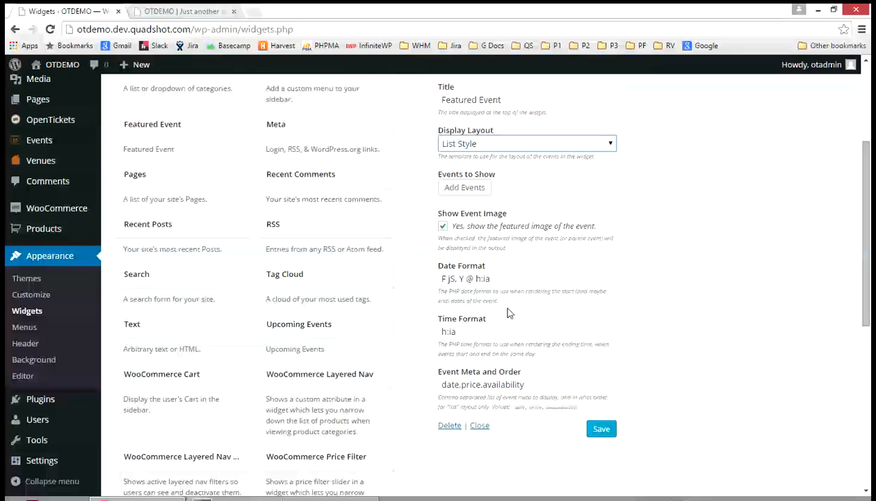
pyautogui.scroll(-1, 536, 317)
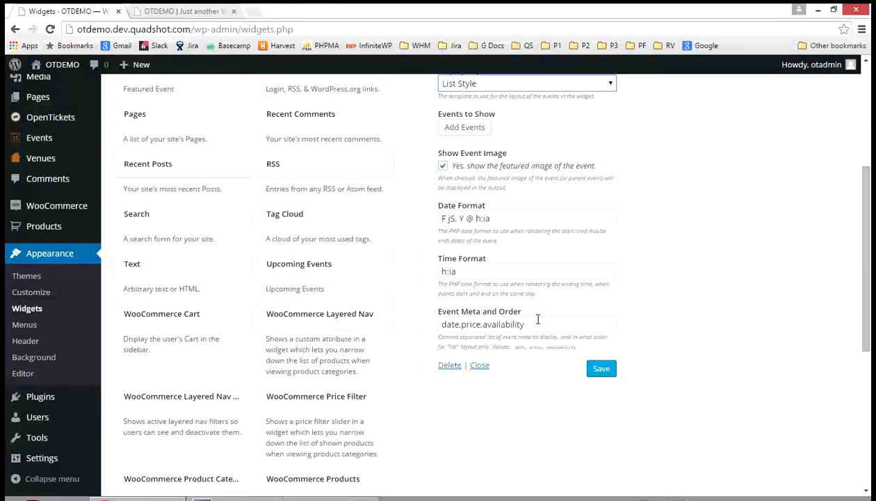
pyautogui.scroll(2, 537, 319)
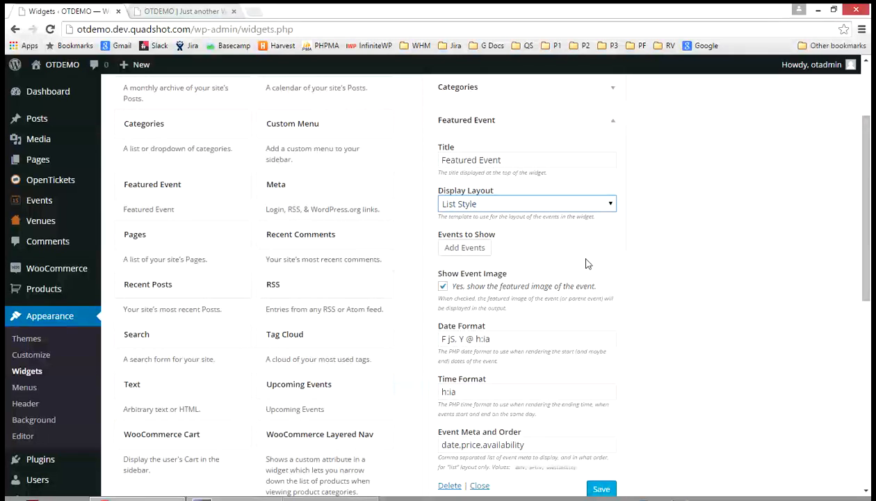
# Add Macbeth on July 11, 2015 and Twelfth Night on August 1, 2015 to the Featured Event widget and save it
pyautogui.click(463, 249)
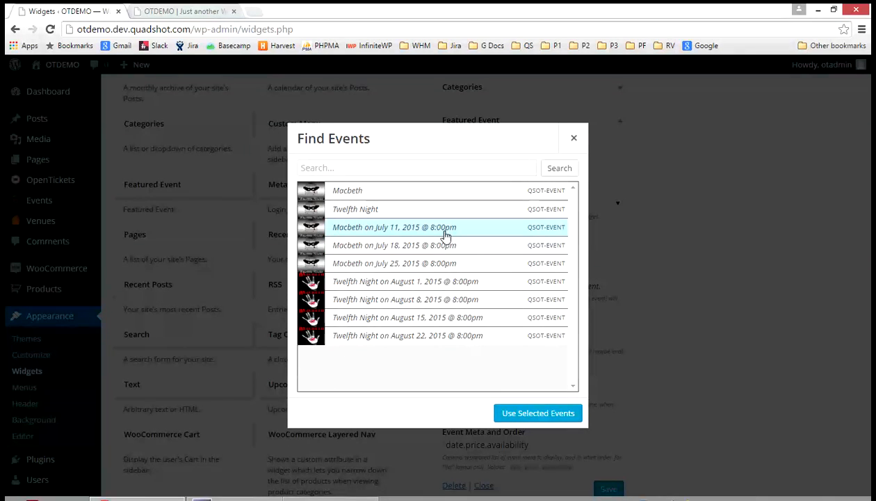
pyautogui.click(446, 237)
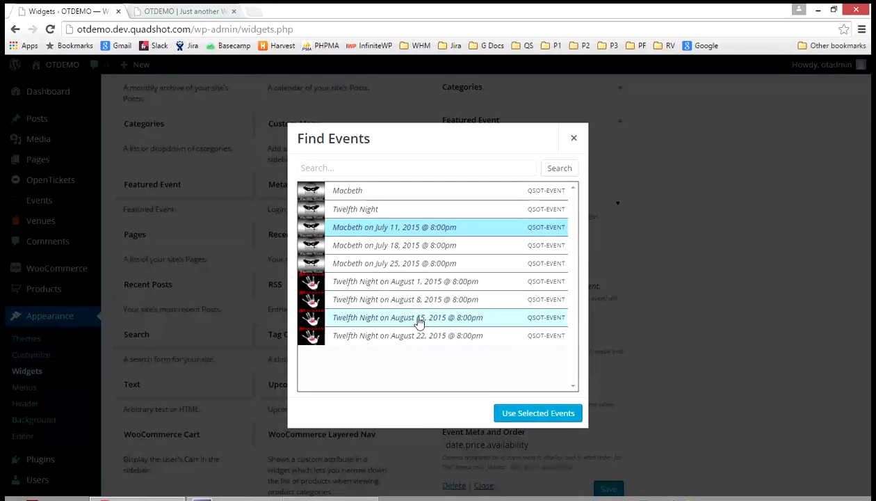
pyautogui.click(414, 282)
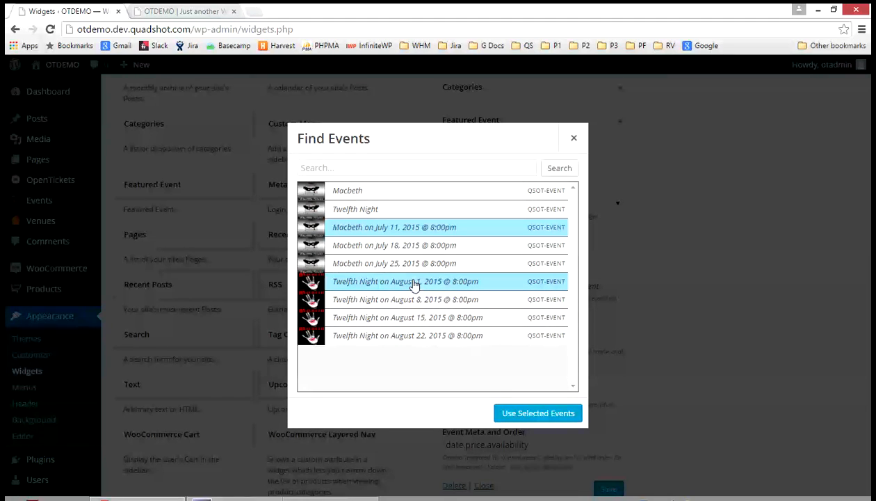
pyautogui.click(517, 415)
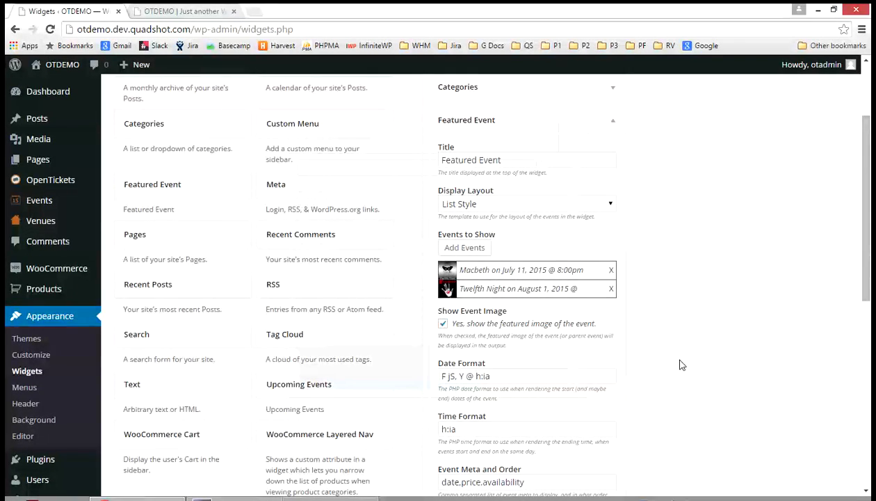
pyautogui.scroll(-2, 679, 365)
pyautogui.click(598, 412)
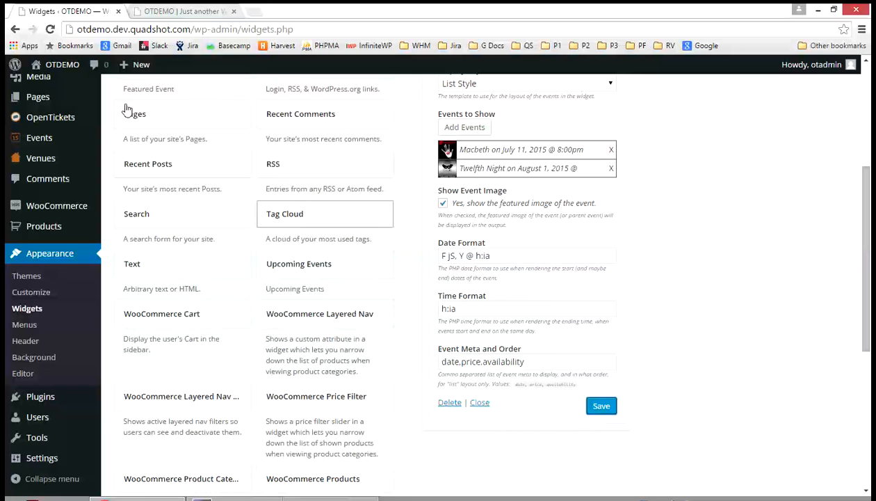
# Reload the site's home page and examine the Featured Event section in its sidebar
pyautogui.click(155, 12)
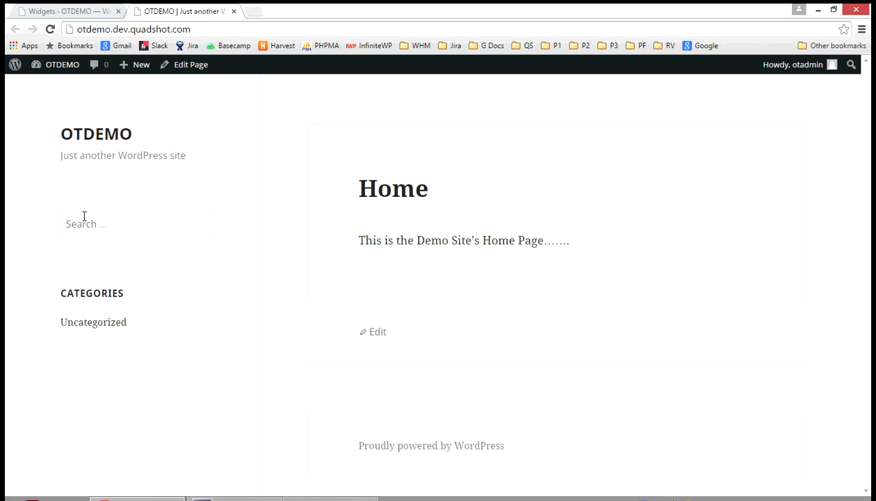
pyautogui.click(50, 31)
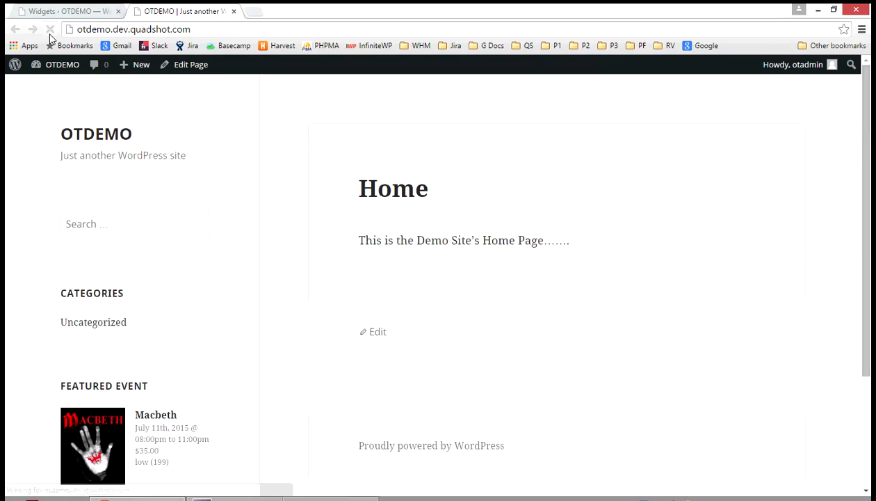
pyautogui.scroll(-2, 204, 202)
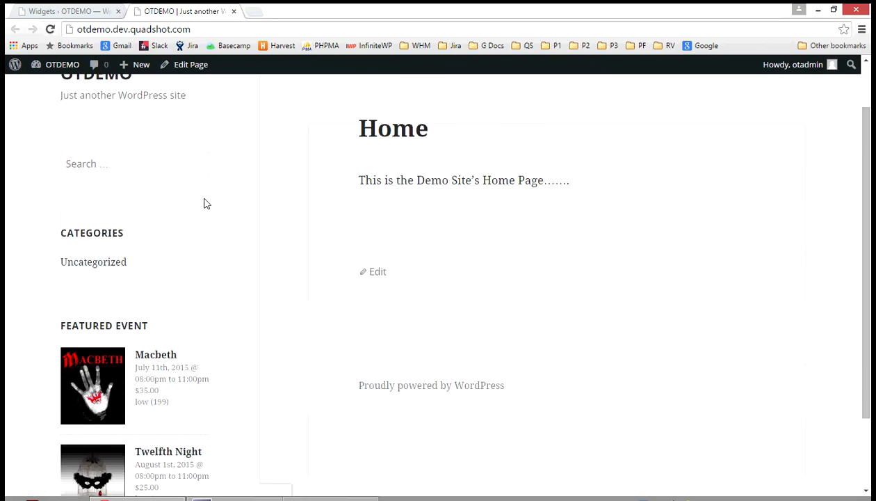
pyautogui.scroll(1, 204, 203)
pyautogui.scroll(-1, 204, 203)
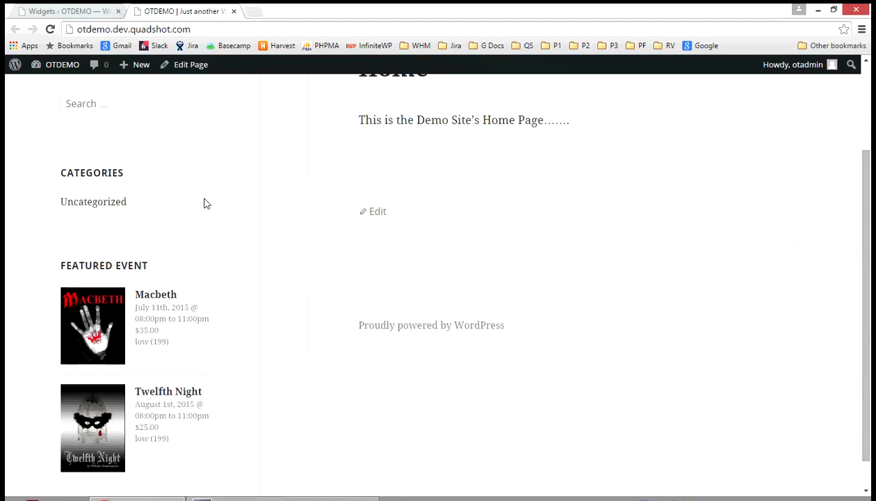
pyautogui.scroll(-1, 204, 203)
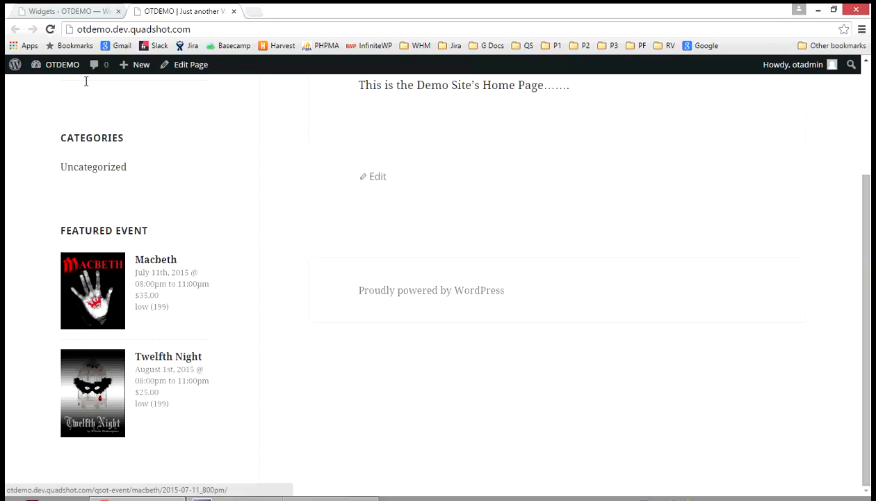
# Return to widget management and remove the Featured Event widget from the Widget Area
pyautogui.click(68, 13)
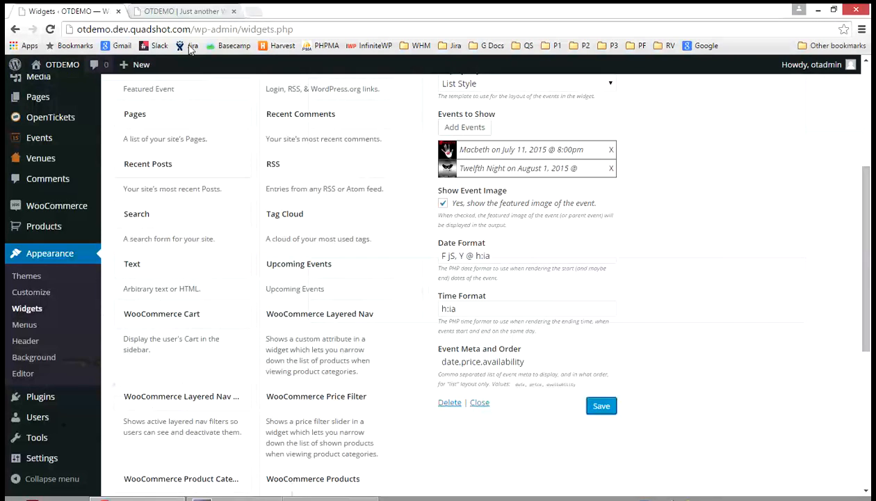
pyautogui.scroll(2, 758, 180)
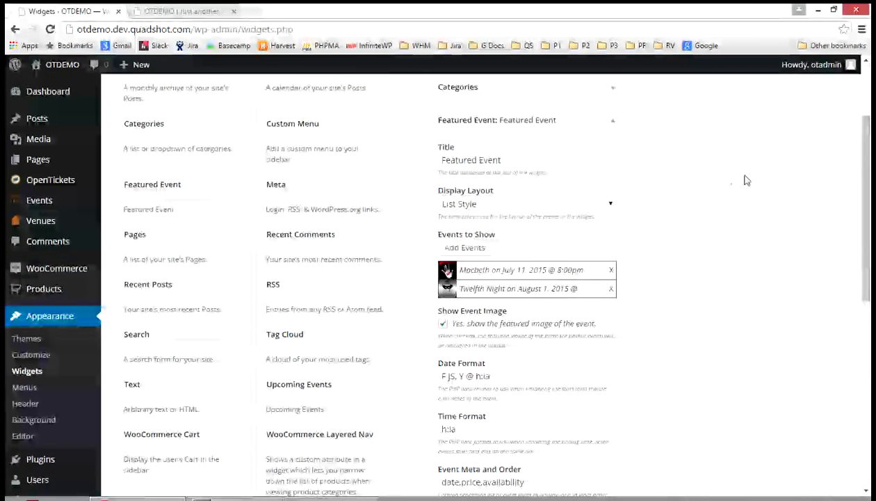
pyautogui.click(610, 130)
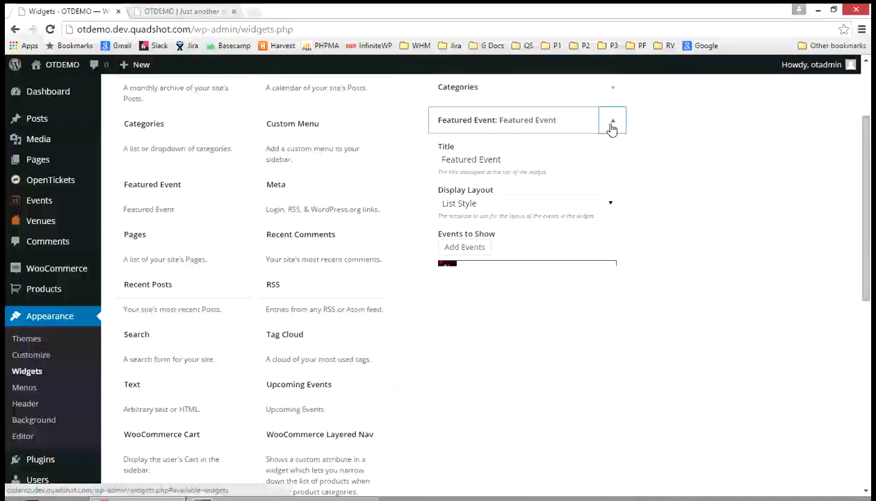
pyautogui.moveTo(505, 121); pyautogui.dragTo(281, 177)
pyautogui.scroll(1, 495, 197)
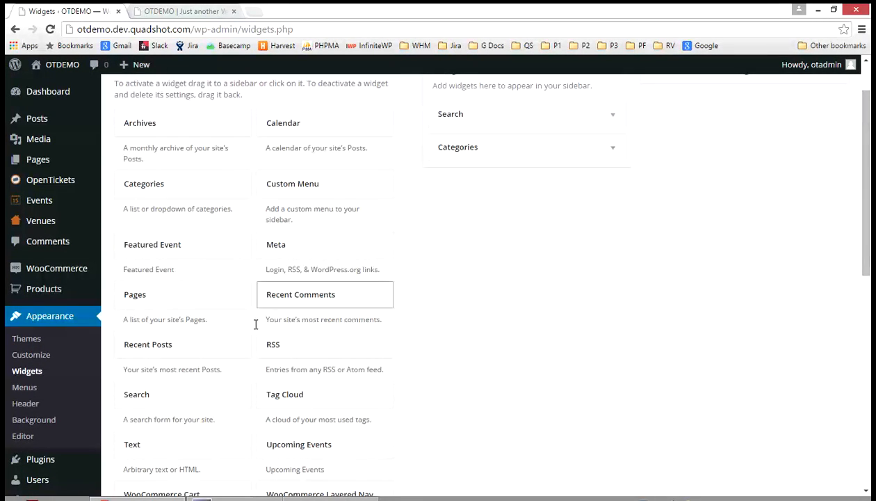
# Add the Upcoming Events widget below Categories in the Widget Area, check its layout choices and other settings, and save it with the defaults
pyautogui.scroll(-1, 264, 348)
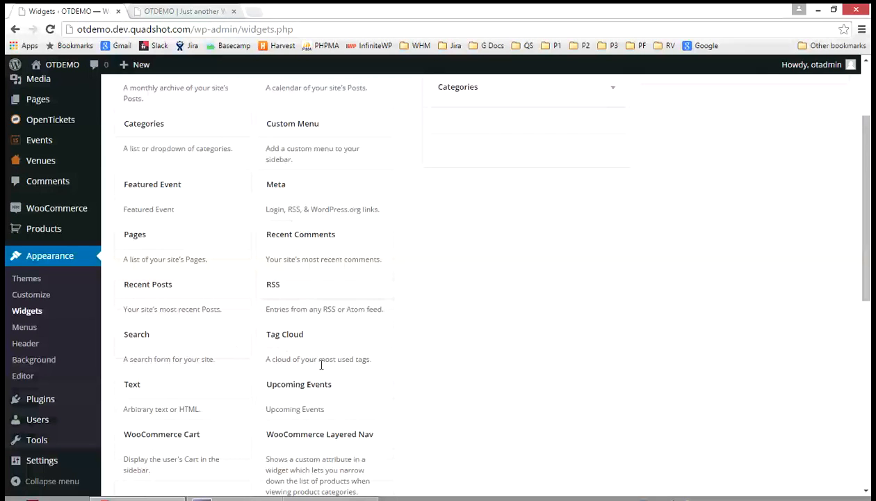
pyautogui.moveTo(307, 388); pyautogui.dragTo(483, 122)
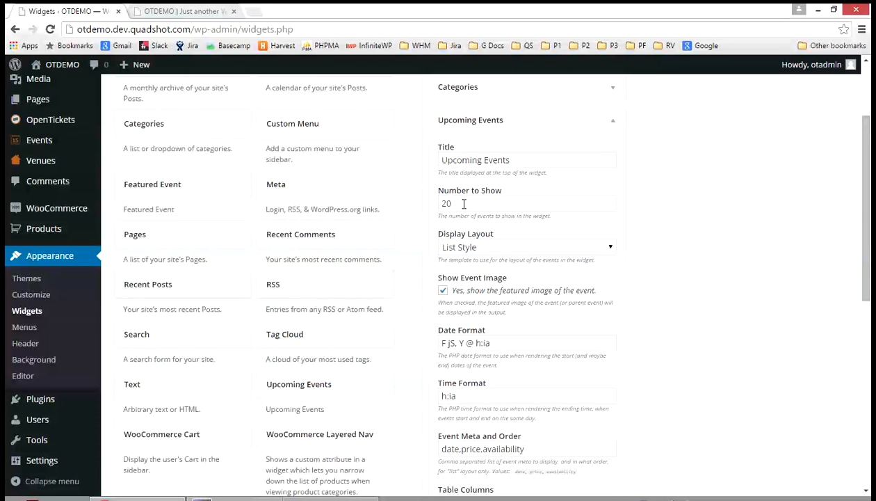
pyautogui.scroll(-1, 464, 203)
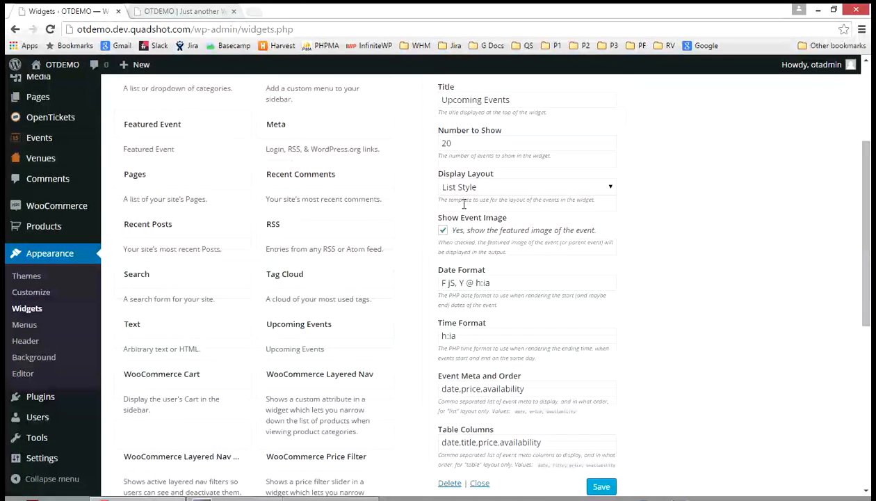
pyautogui.click(607, 189)
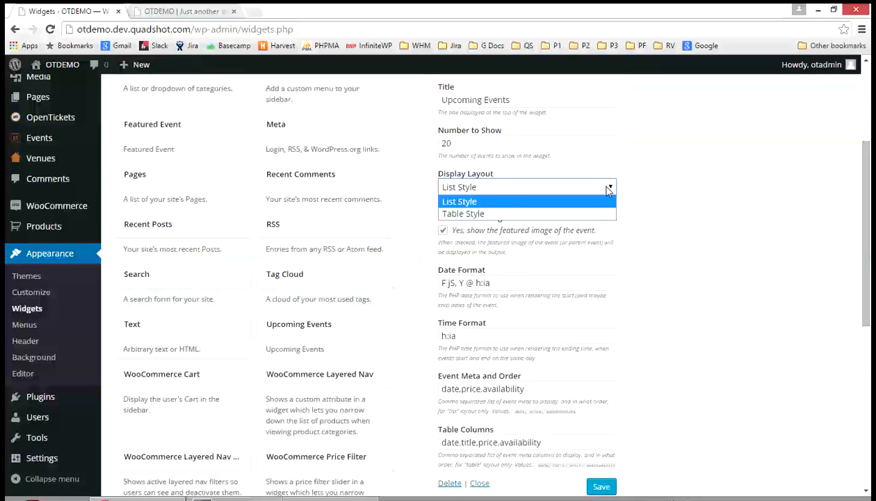
pyautogui.click(631, 261)
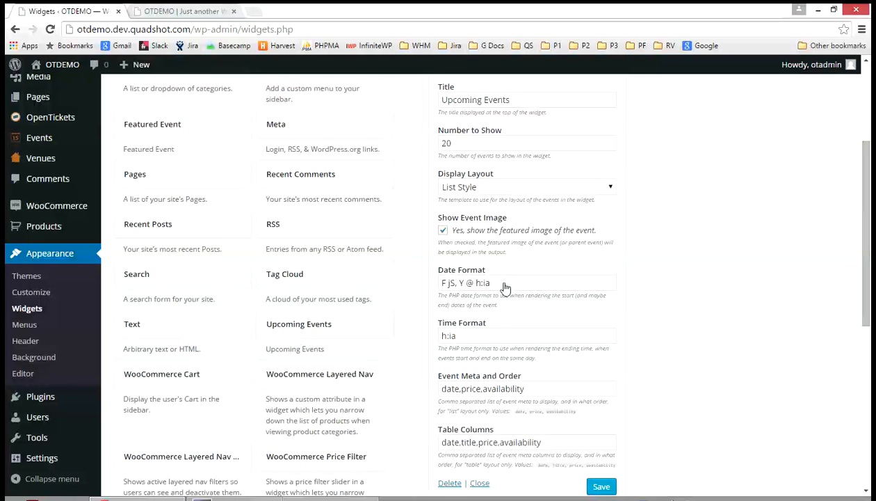
pyautogui.scroll(-1, 542, 314)
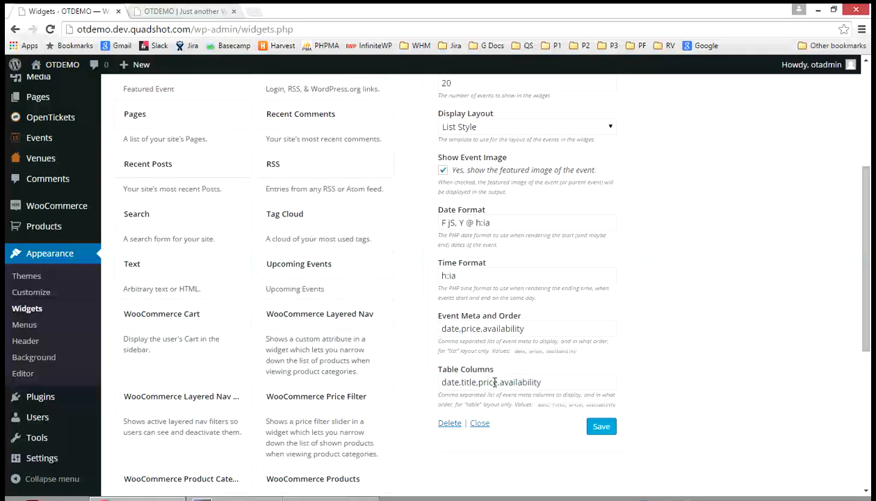
pyautogui.scroll(1, 567, 328)
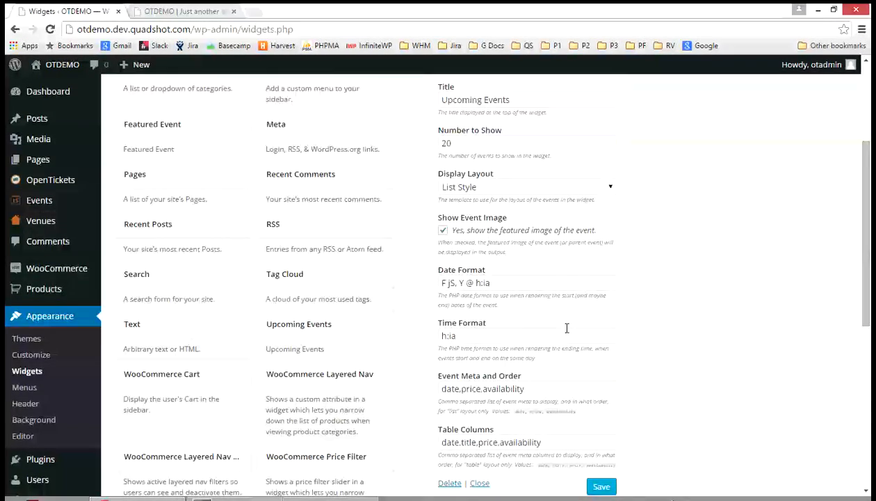
pyautogui.scroll(-1, 567, 328)
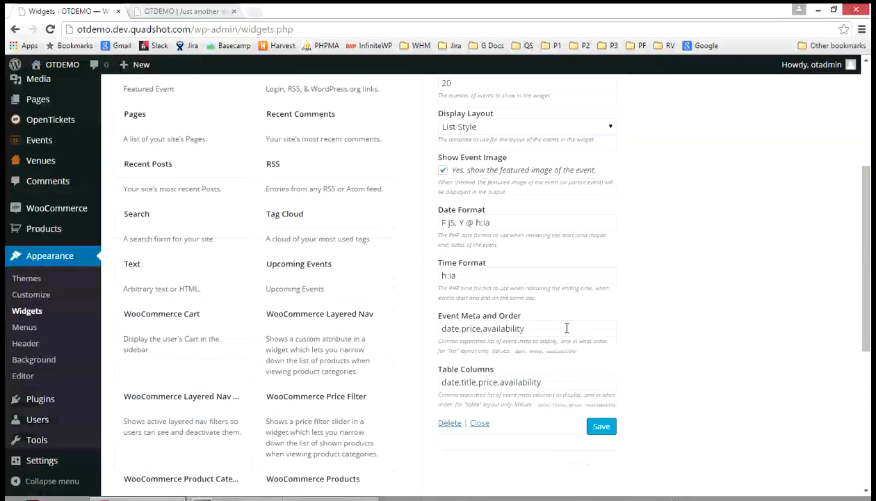
pyautogui.click(598, 430)
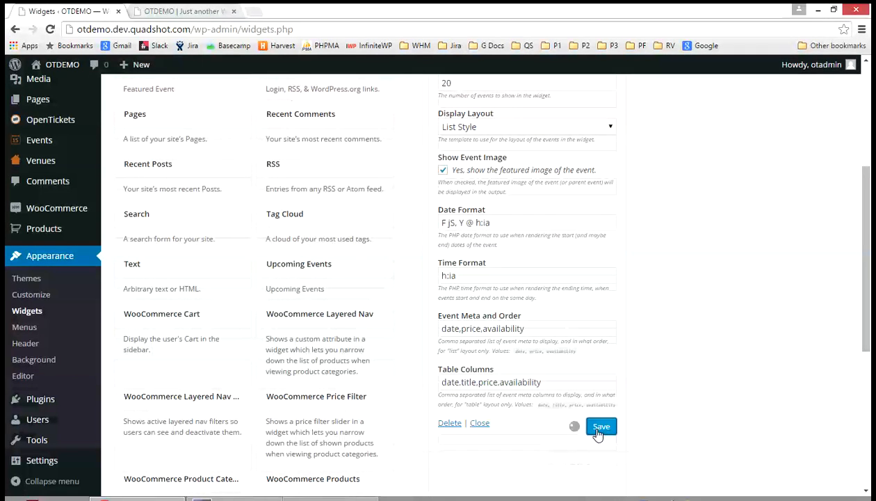
# Reload the site's home page and examine the whole Upcoming Events list in its sidebar
pyautogui.click(178, 15)
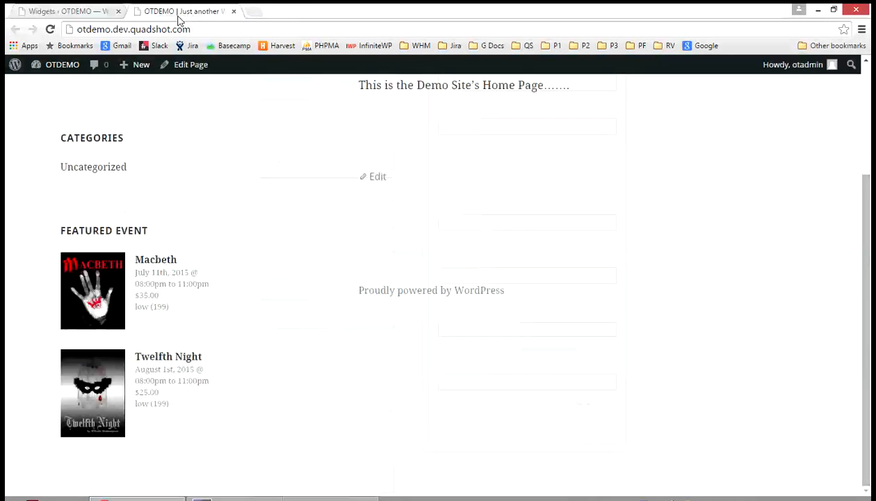
pyautogui.click(50, 30)
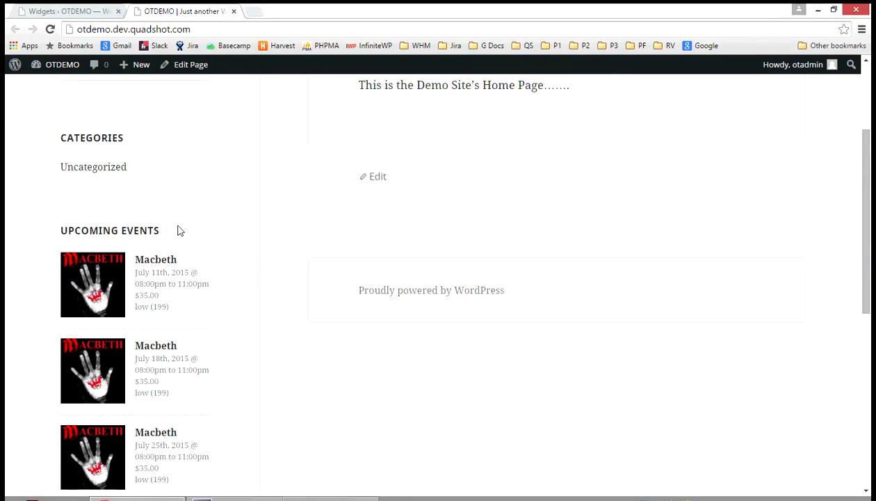
pyautogui.scroll(-3, 208, 258)
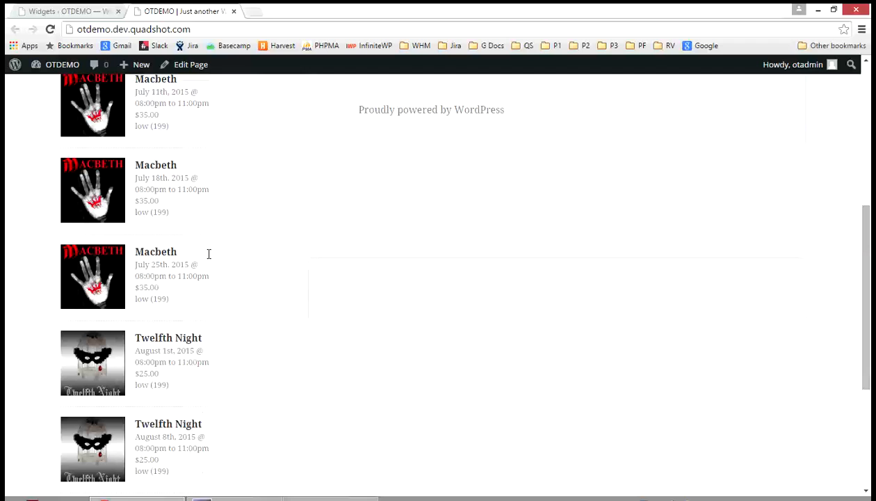
pyautogui.scroll(-4, 209, 255)
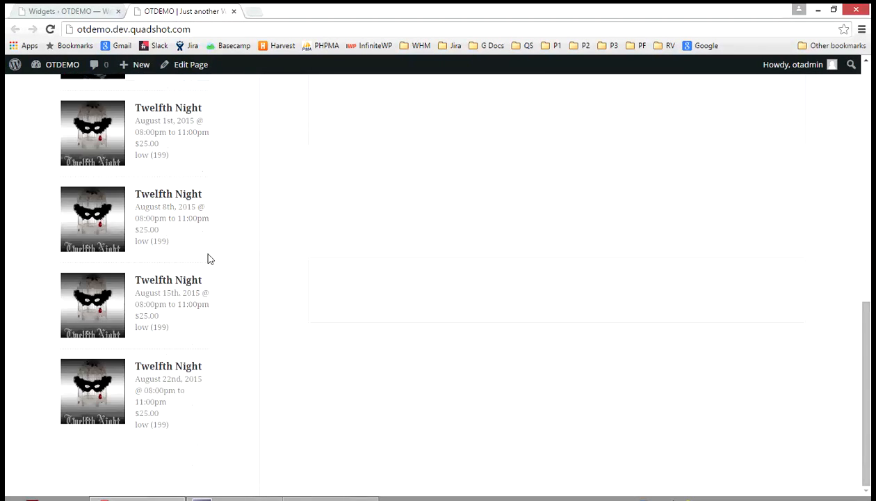
pyautogui.scroll(9, 210, 258)
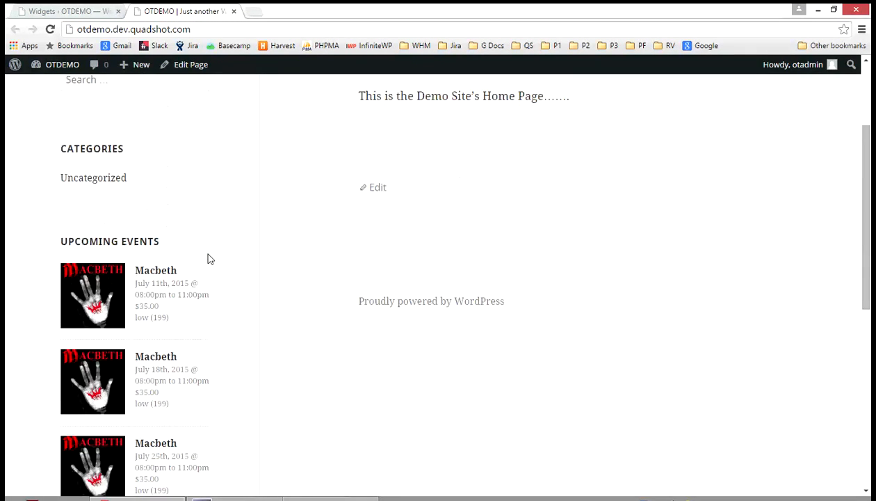
pyautogui.scroll(1, 207, 258)
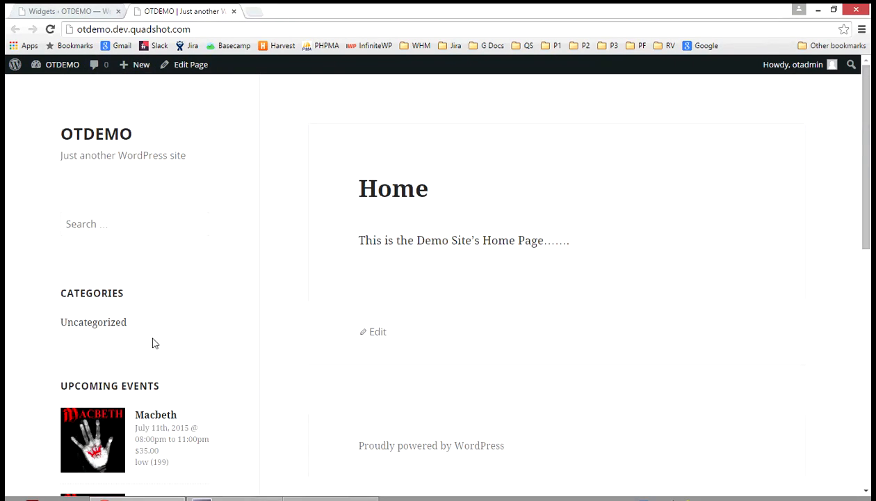
# Open the July 11 Macbeth event from Upcoming Events in a new browser tab, review its page, and close that tab
pyautogui.rightClick(97, 437)
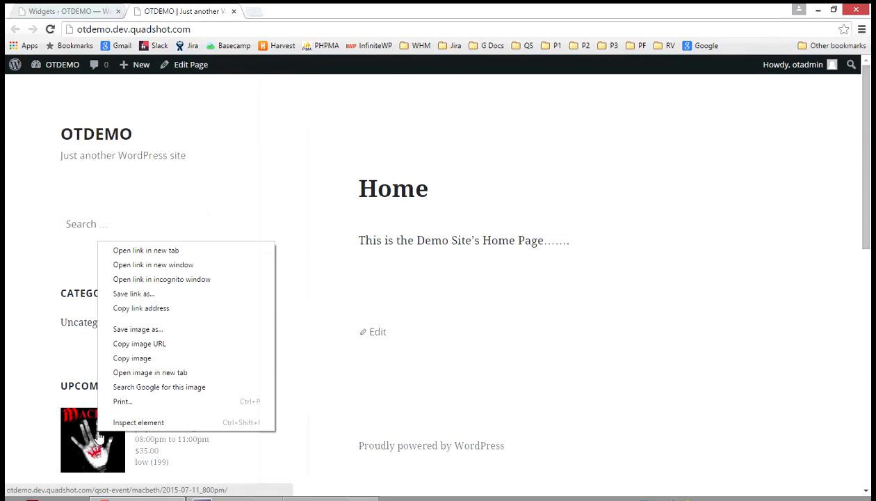
pyautogui.click(153, 251)
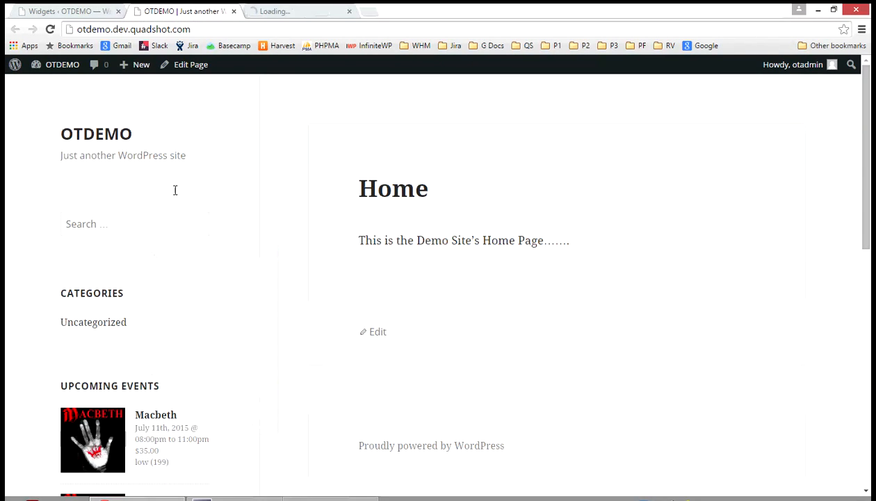
pyautogui.click(279, 14)
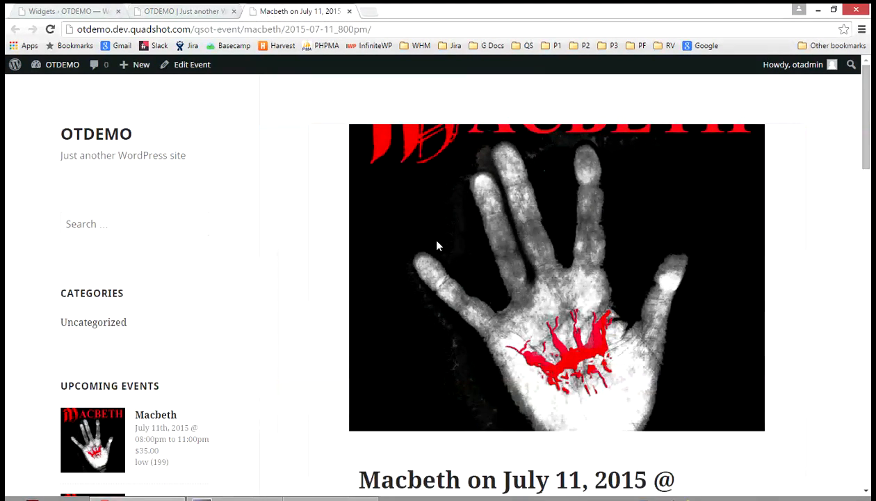
pyautogui.scroll(-9, 437, 244)
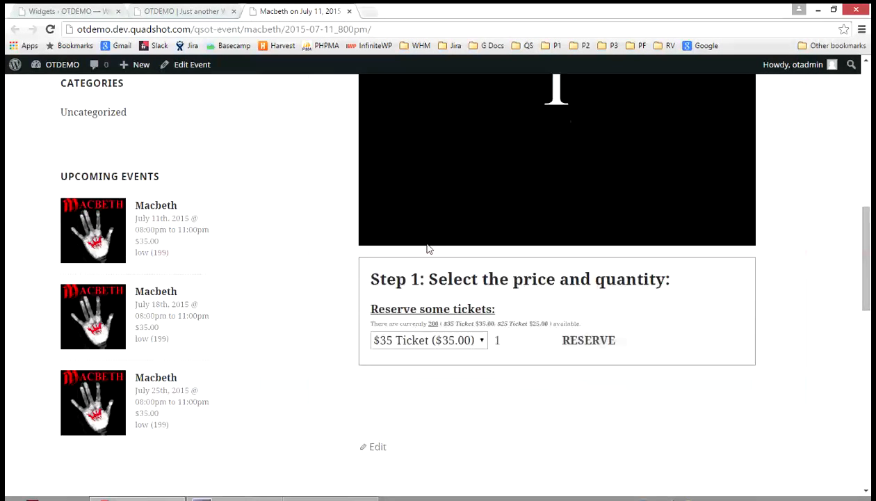
pyautogui.scroll(10, 427, 248)
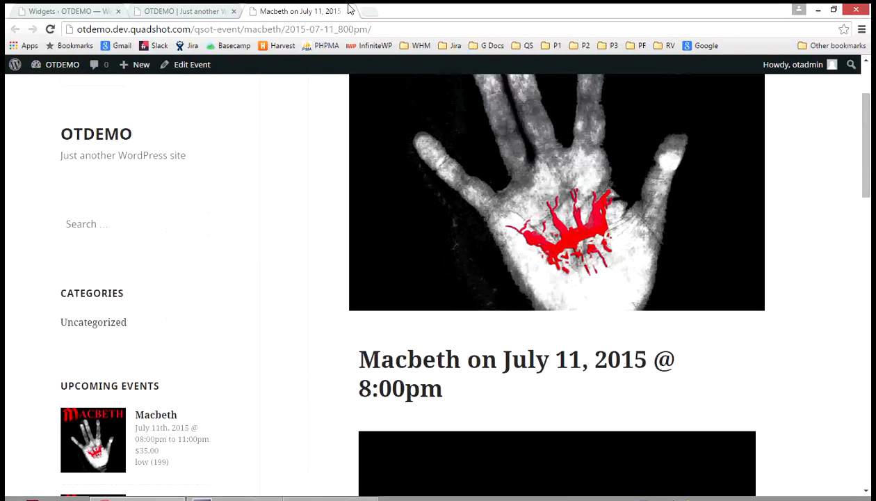
pyautogui.click(345, 11)
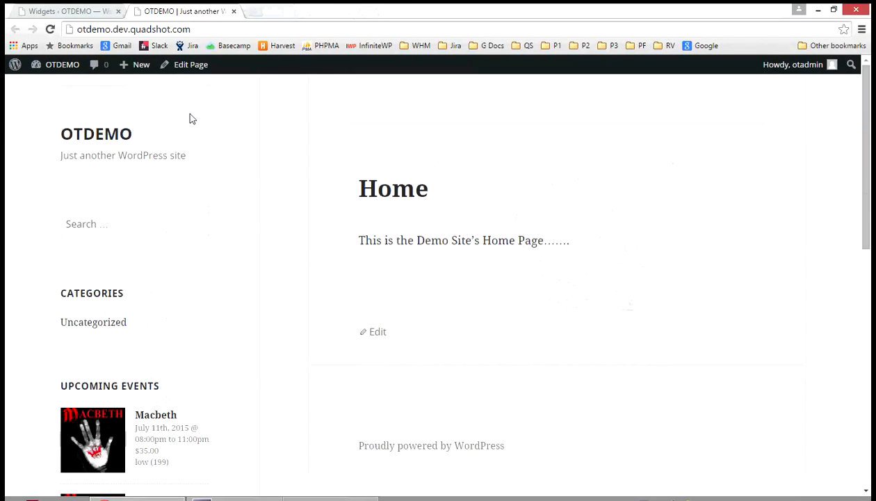
# Return to widget management and remove the Upcoming Events widget from the Widget Area
pyautogui.click(85, 10)
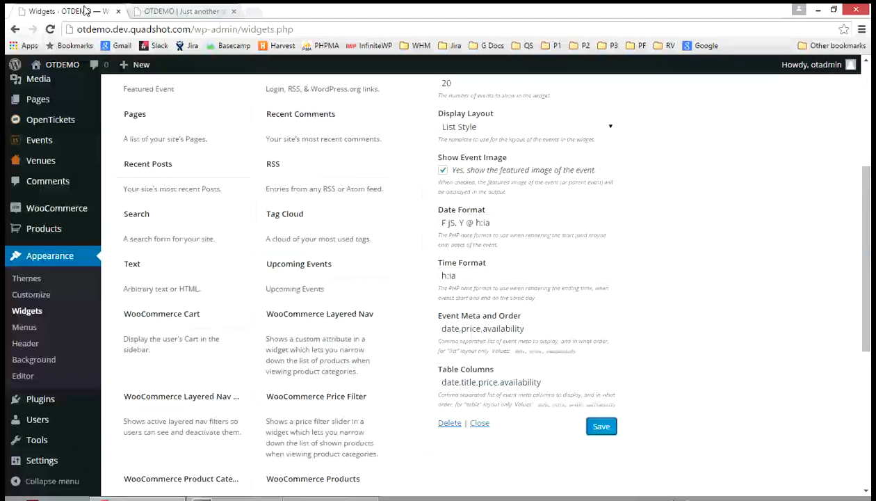
pyautogui.scroll(3, 700, 201)
pyautogui.scroll(1, 700, 202)
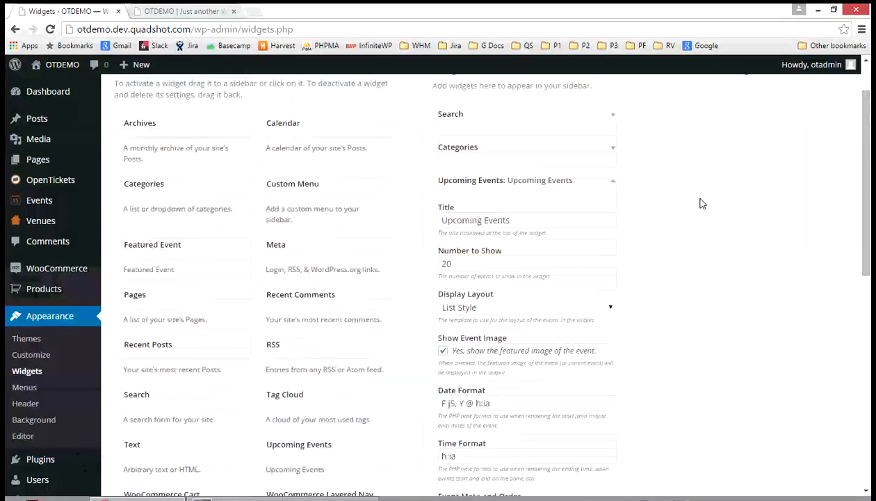
pyautogui.click(609, 180)
pyautogui.moveTo(530, 183); pyautogui.dragTo(298, 212)
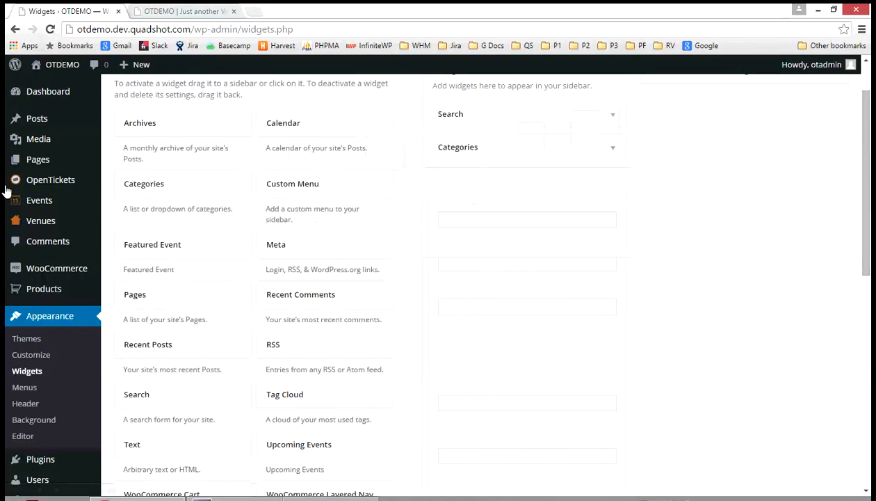
# Create a new page in WordPress and title it "Featured Events"
pyautogui.moveTo(34, 165)
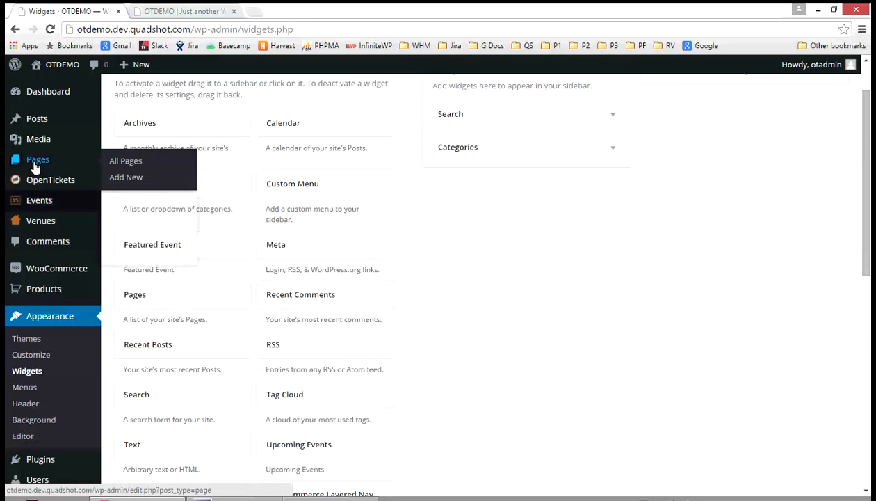
pyautogui.click(34, 161)
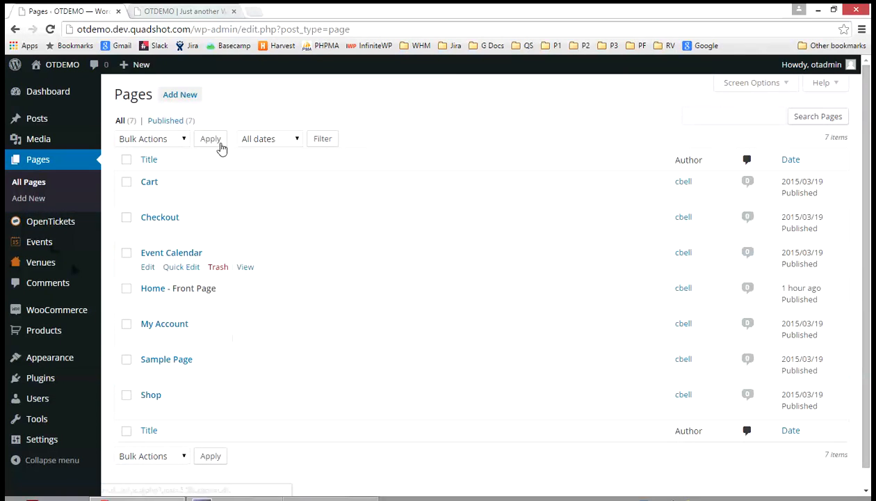
pyautogui.click(196, 102)
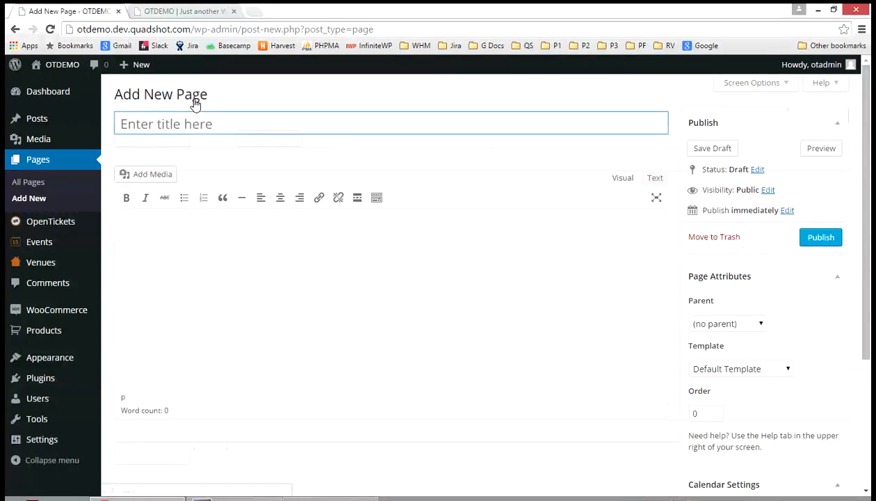
pyautogui.write('Featu')
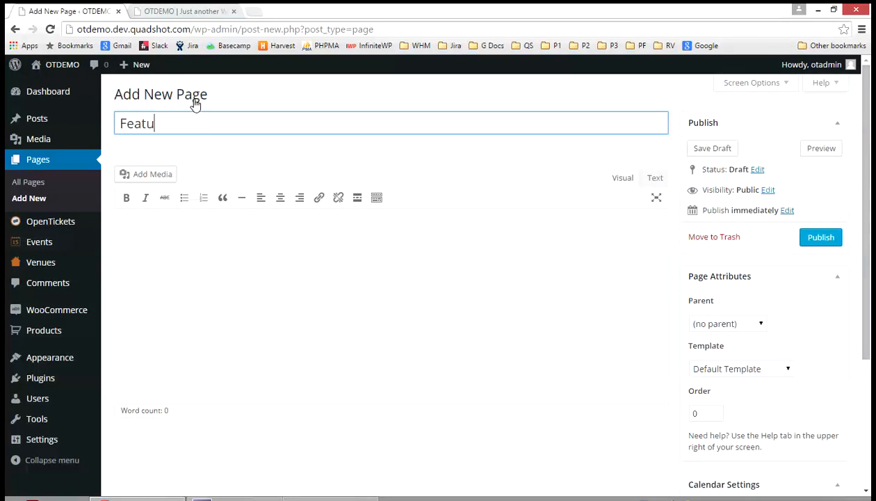
pyautogui.write('tred Events')
# Insert the OpenTickets featured-event shortcode into the page for Twelfth Night on August 8, 2015 @ 8:00pm, using List Style
pyautogui.click(155, 177)
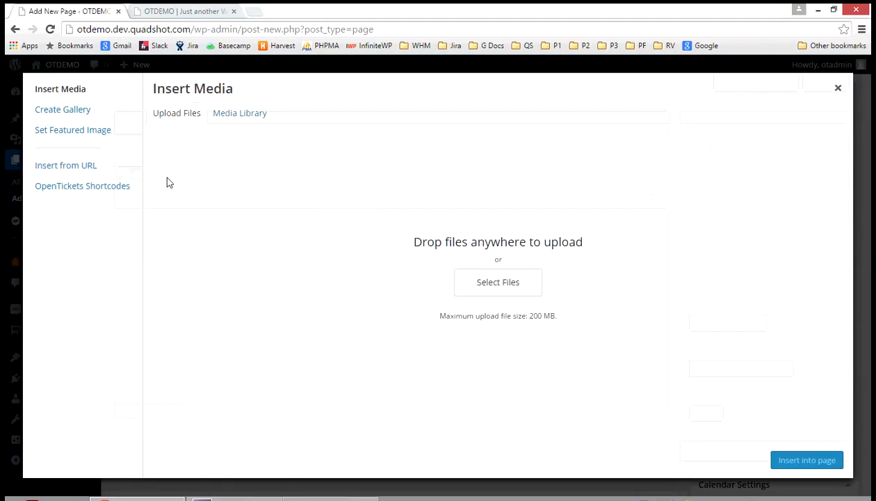
pyautogui.click(72, 189)
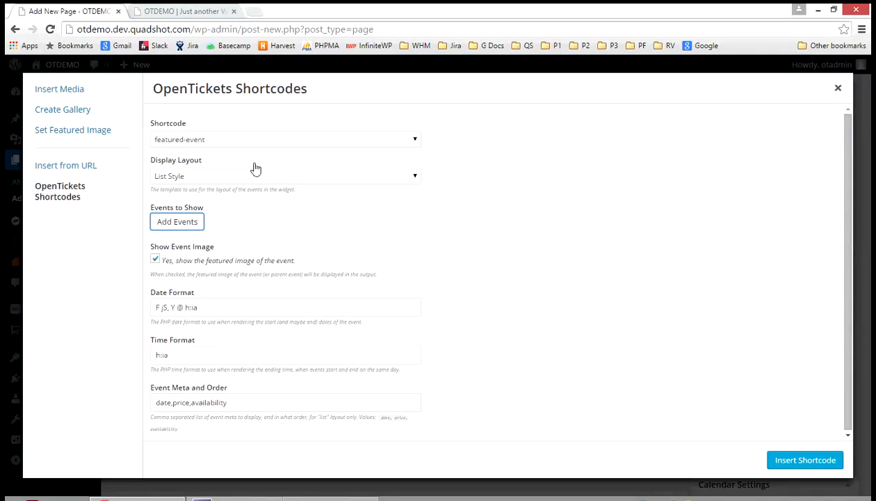
pyautogui.click(177, 222)
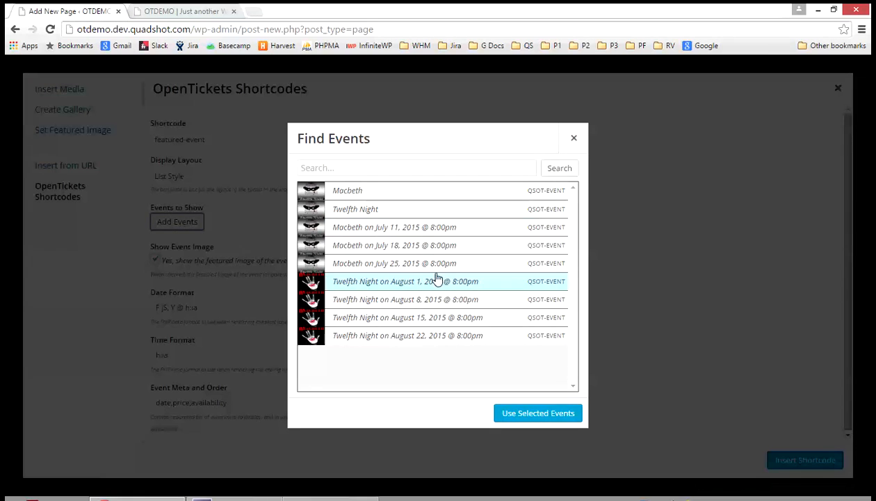
pyautogui.click(409, 303)
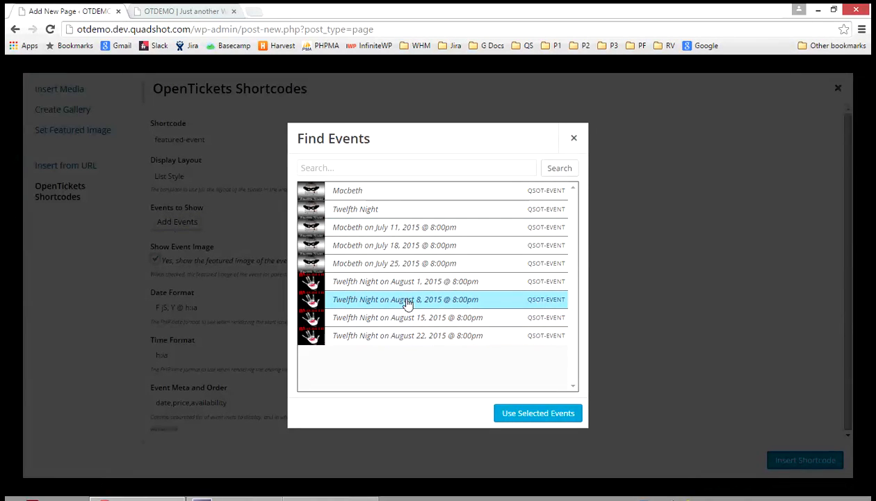
pyautogui.click(551, 414)
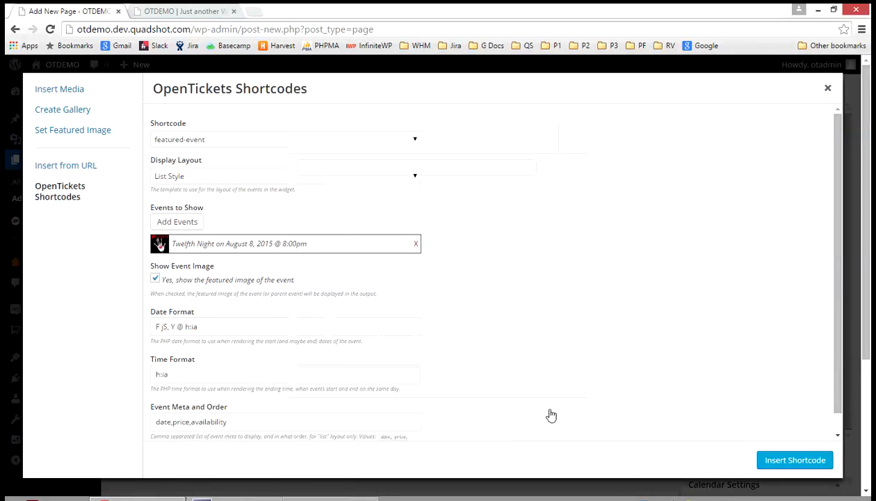
pyautogui.click(795, 460)
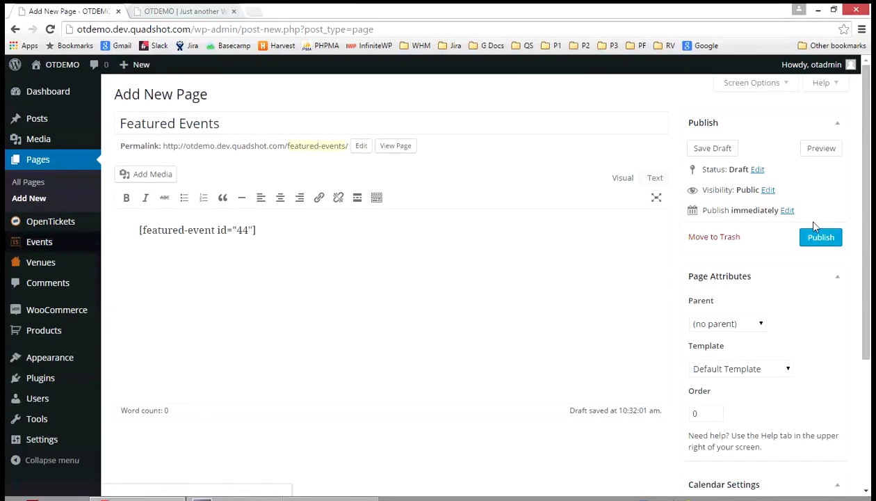
# Publish the Featured Events page and check how it displays in a separate browser tab, closing that tab when done
pyautogui.click(814, 246)
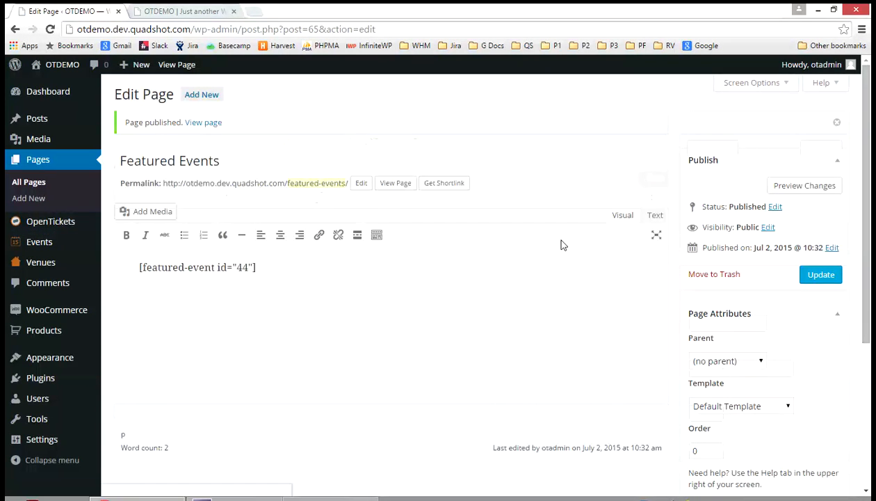
pyautogui.click(393, 186)
pyautogui.rightClick(393, 187)
pyautogui.click(434, 190)
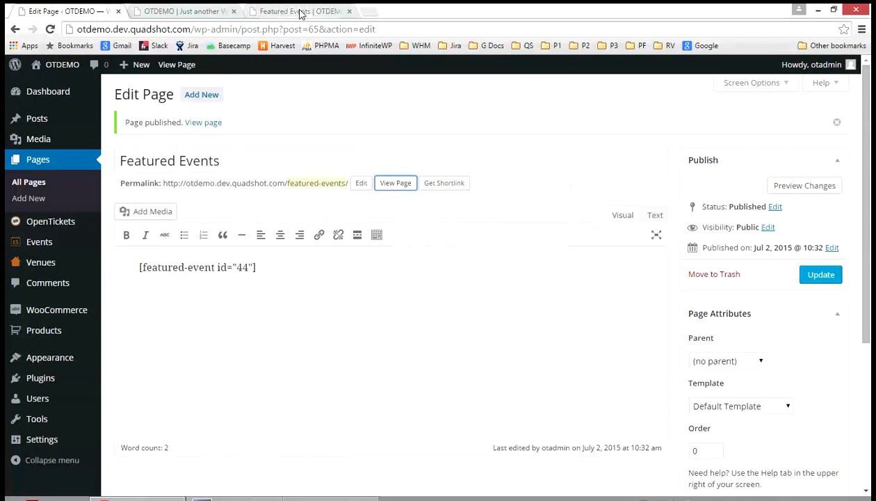
pyautogui.click(300, 12)
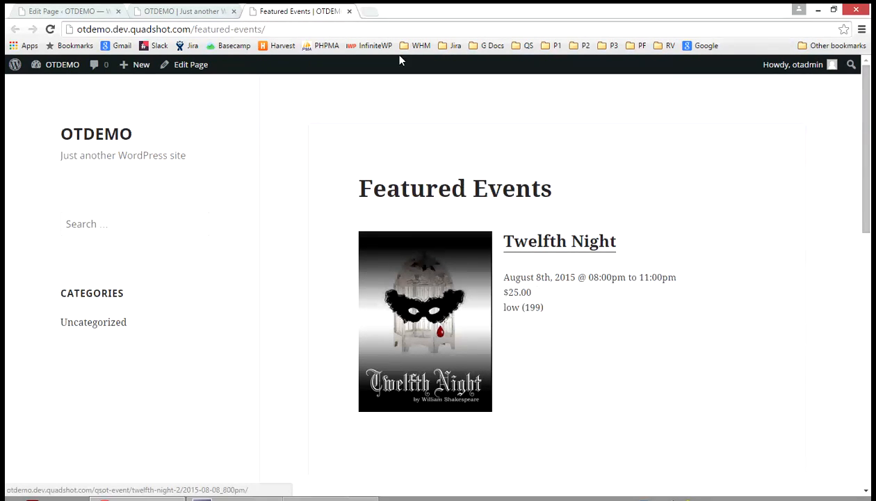
pyautogui.click(350, 12)
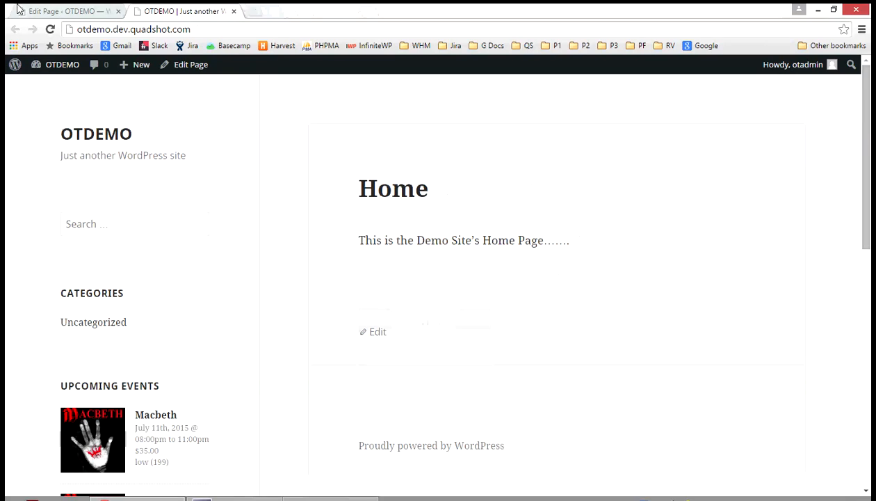
# Return to the page editor and create another new page titled "Upcoming Events"
pyautogui.click(79, 13)
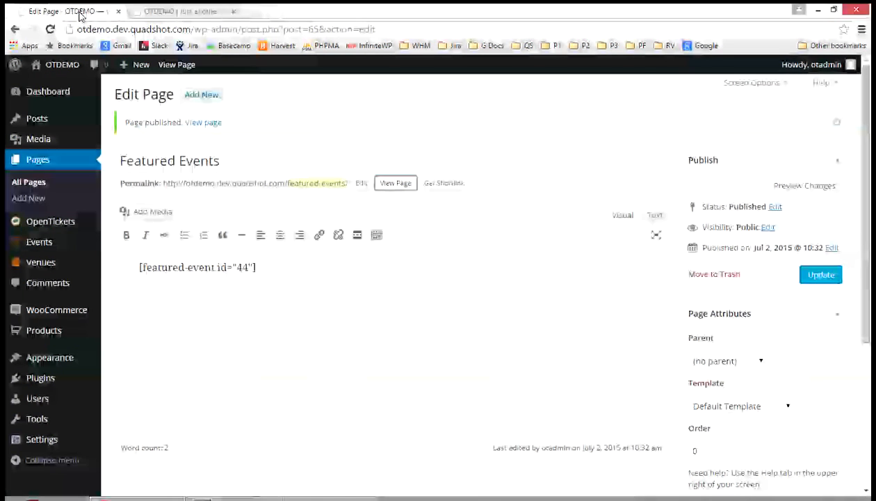
pyautogui.click(202, 97)
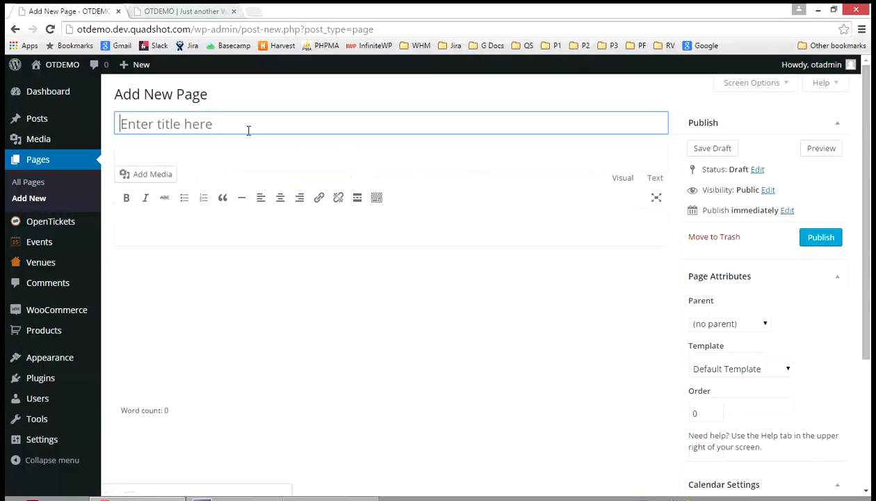
pyautogui.write('Upcomin')
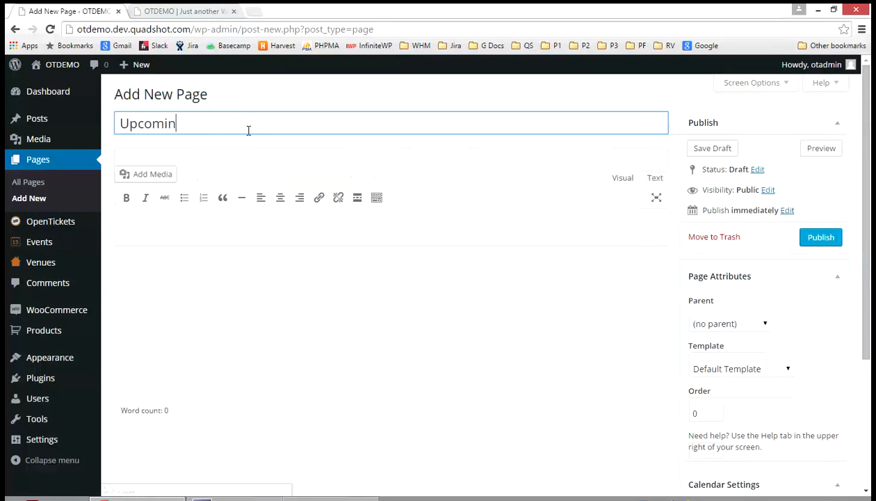
pyautogui.write('g Events')
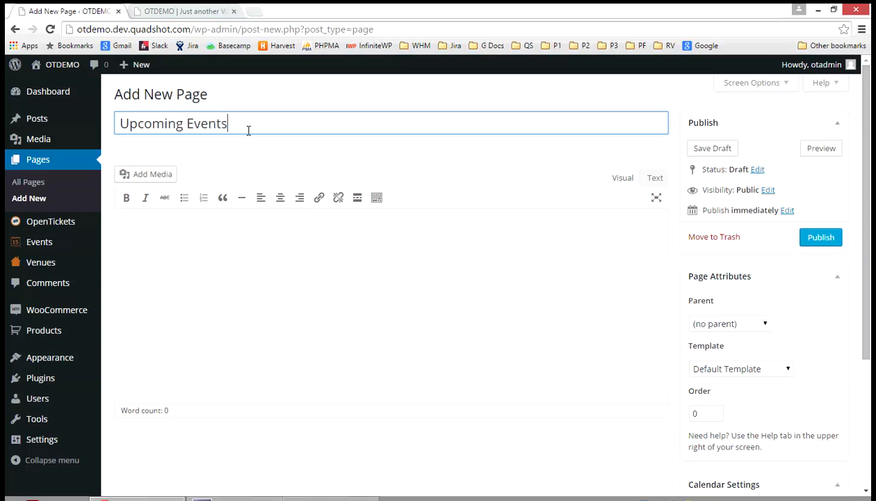
# Start adding an OpenTickets shortcode to the Upcoming Events page and choose the upcoming-events type
pyautogui.click(130, 178)
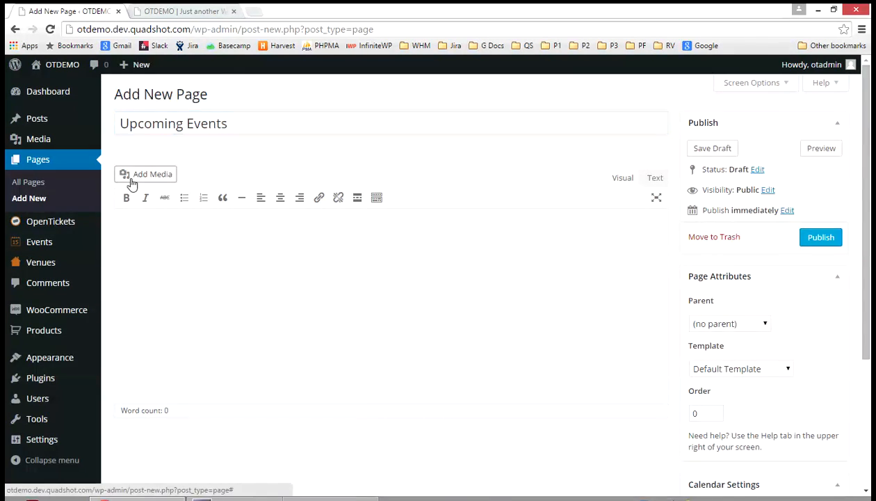
pyautogui.click(109, 189)
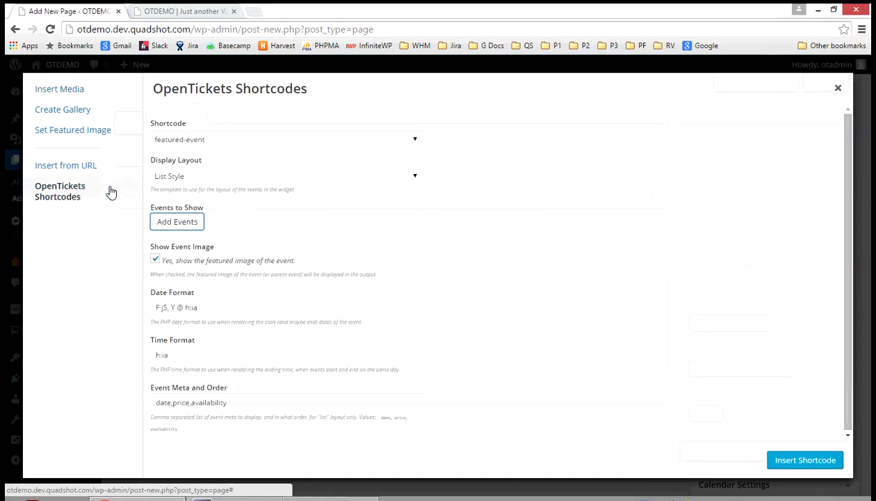
pyautogui.click(288, 142)
pyautogui.click(285, 165)
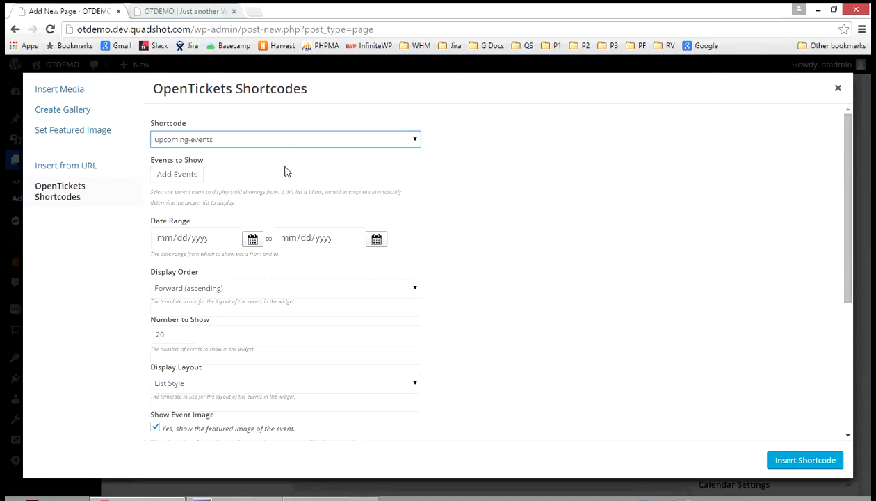
# Select Macbeth as the parent event, keep the display order at Forward (ascending), and insert the shortcode into the page
pyautogui.click(187, 176)
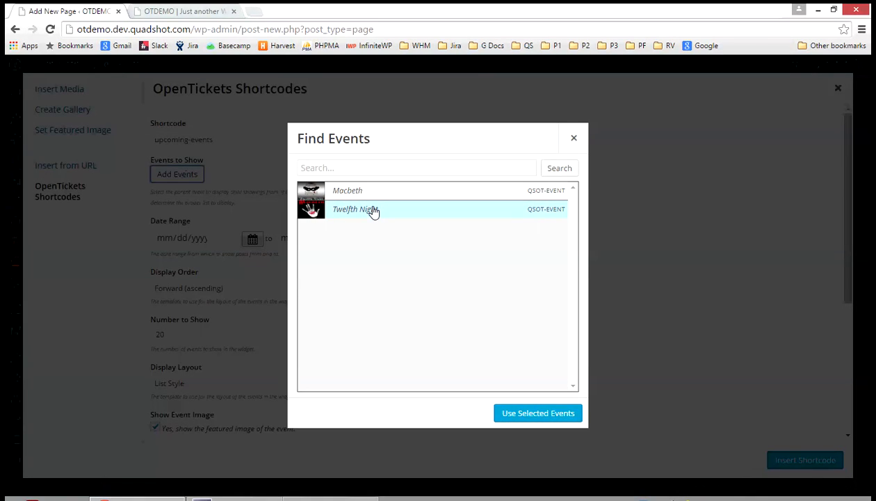
pyautogui.click(371, 199)
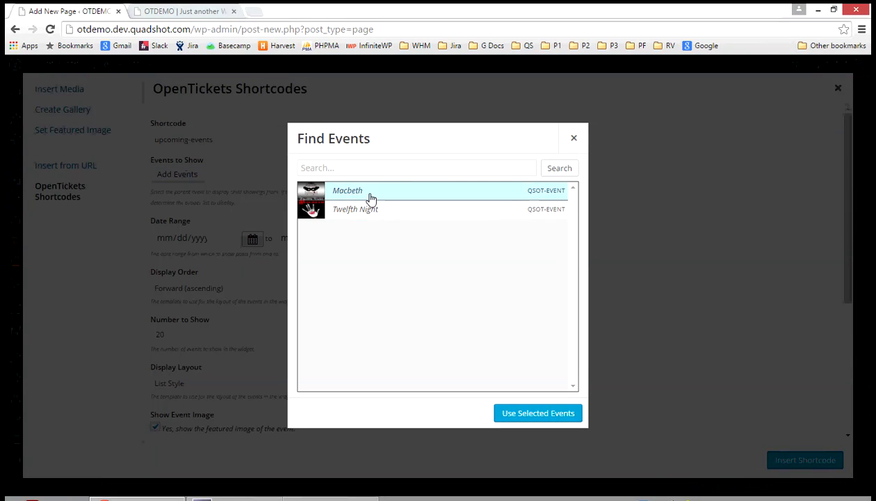
pyautogui.click(541, 415)
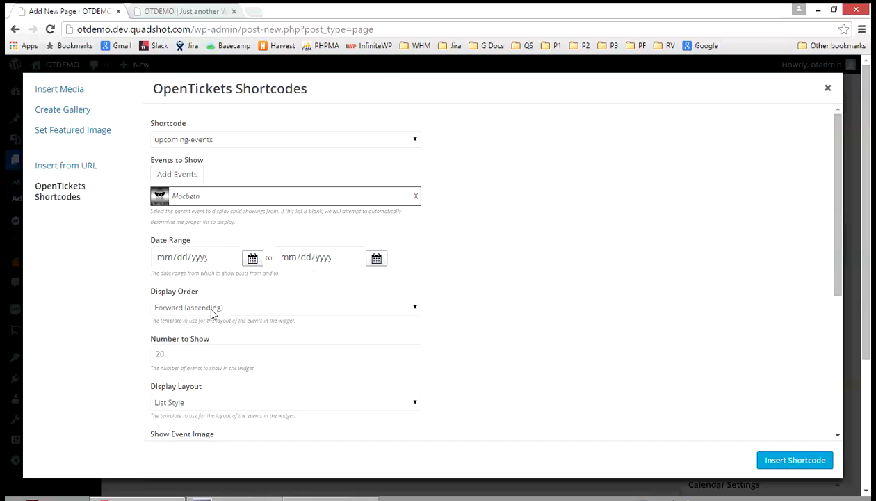
pyautogui.click(267, 311)
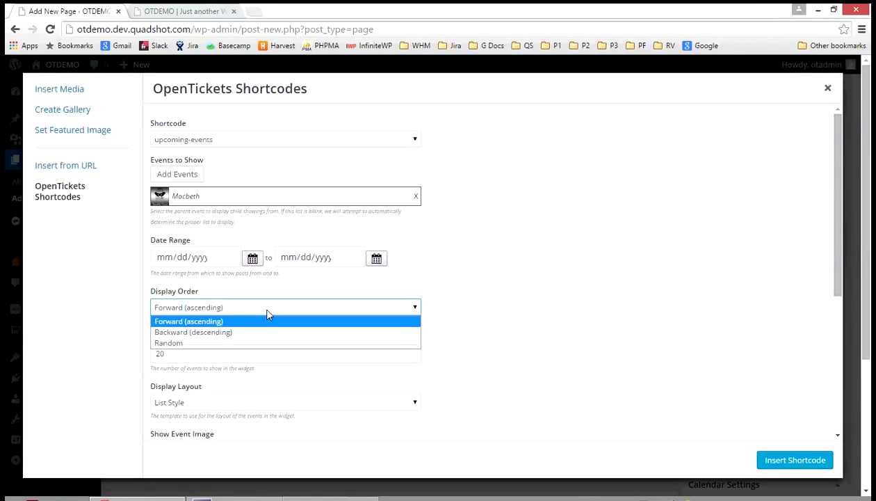
pyautogui.click(571, 274)
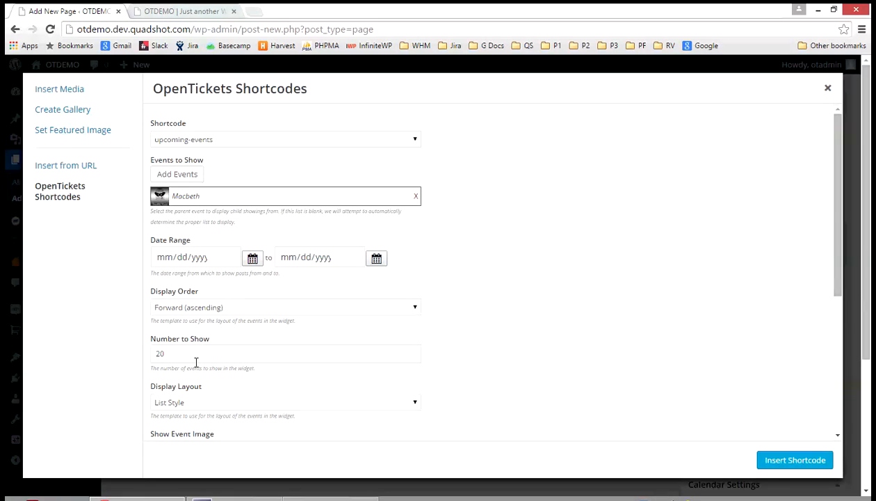
pyautogui.click(783, 451)
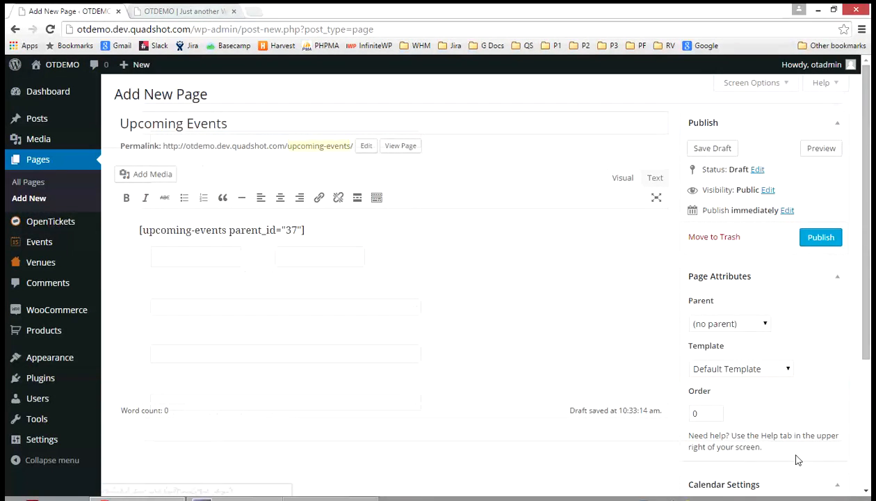
# Publish the Upcoming Events page and review how the Macbeth showings are displayed on the live page
pyautogui.click(809, 243)
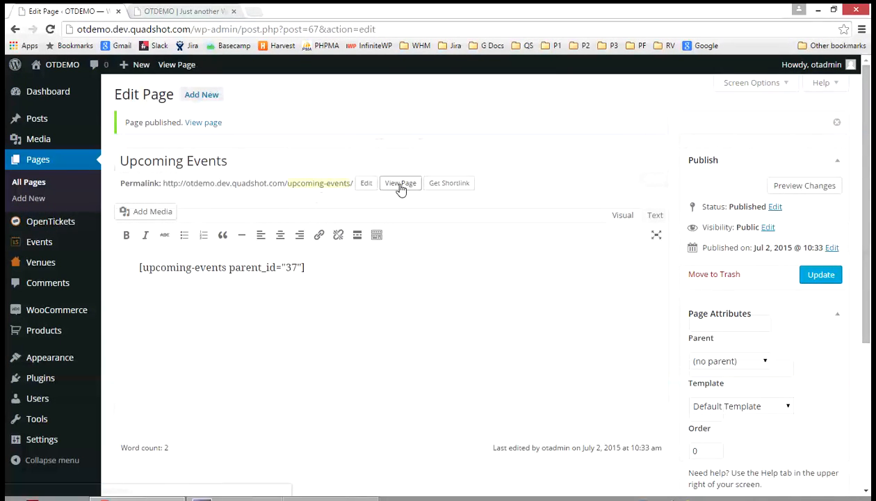
pyautogui.click(401, 186)
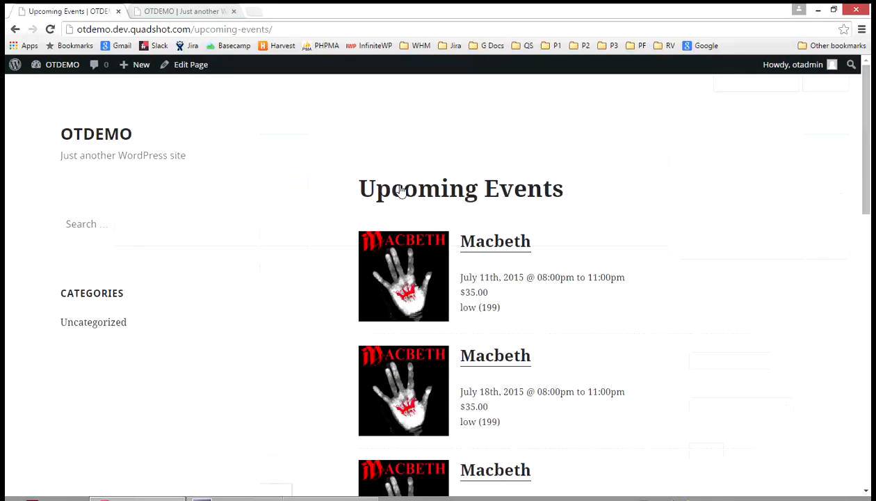
pyautogui.scroll(-3, 664, 215)
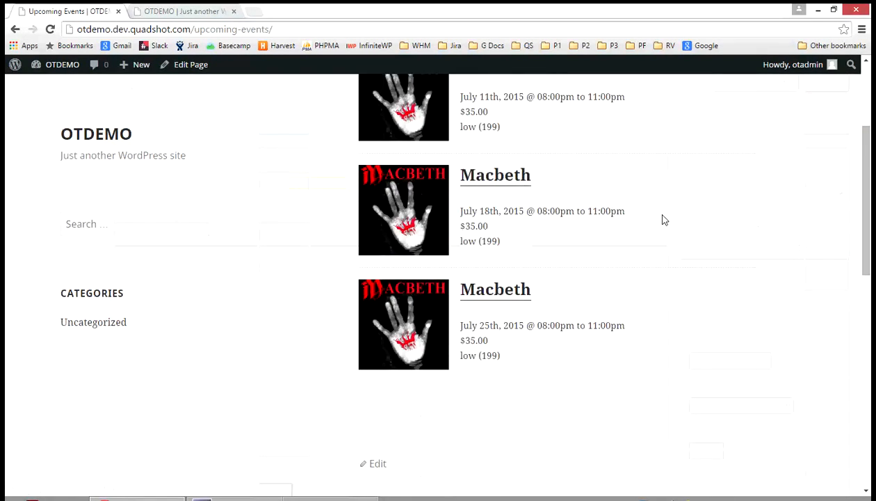
pyautogui.scroll(2, 664, 220)
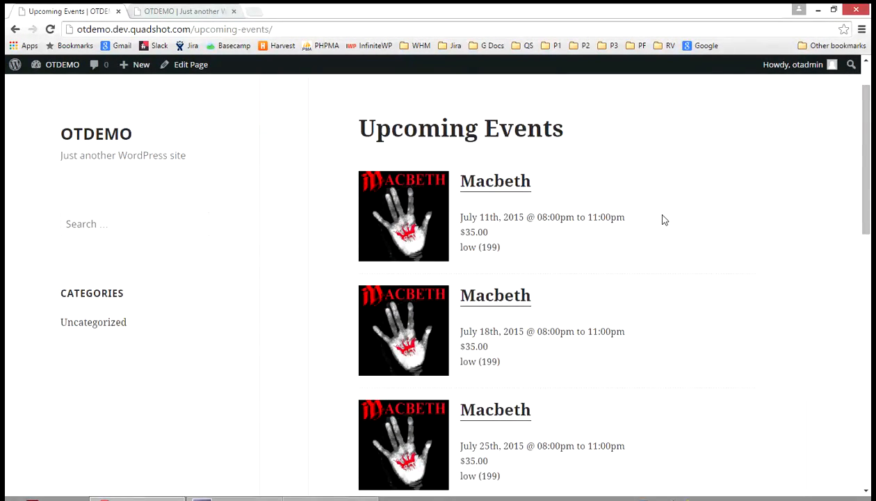
pyautogui.scroll(-2, 664, 220)
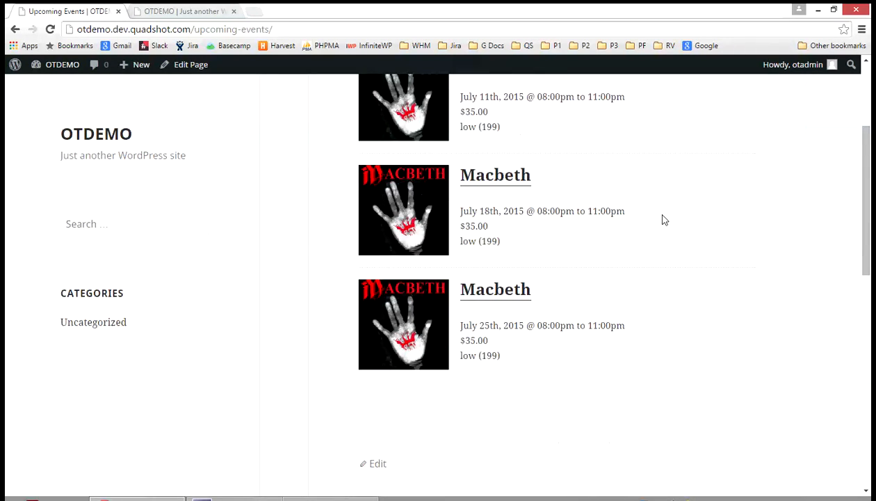
pyautogui.scroll(2, 664, 220)
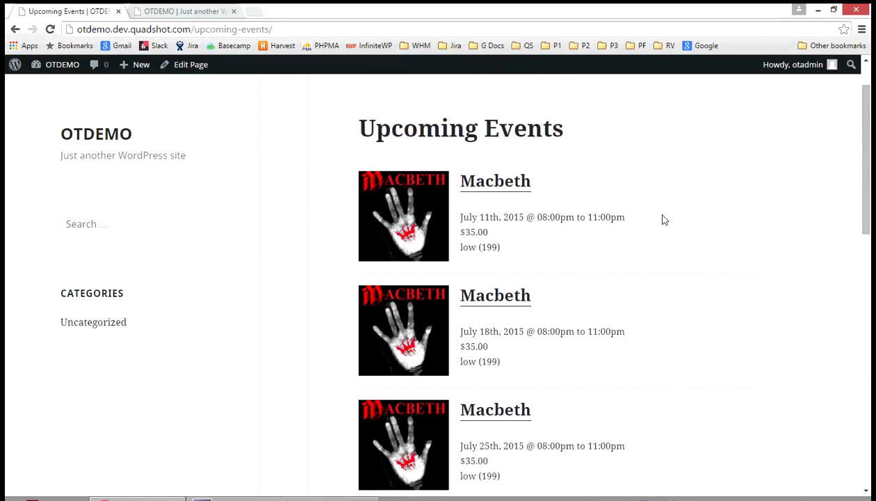
pyautogui.scroll(-3, 664, 219)
pyautogui.scroll(3, 664, 220)
pyautogui.scroll(1, 665, 219)
pyautogui.scroll(-1, 664, 220)
pyautogui.click(234, 499)
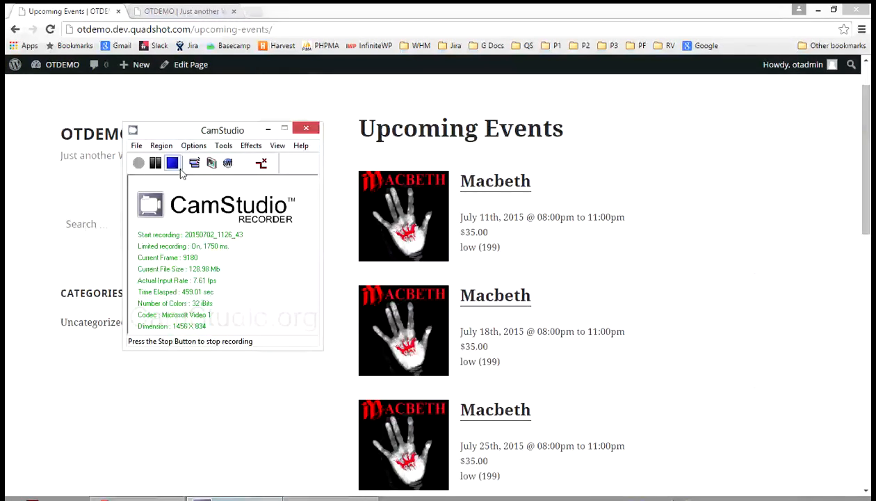
pyautogui.click(172, 163)
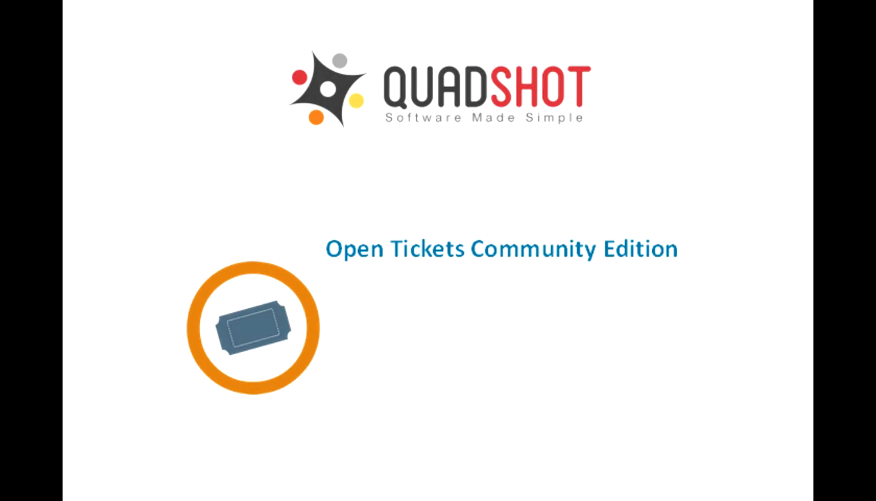